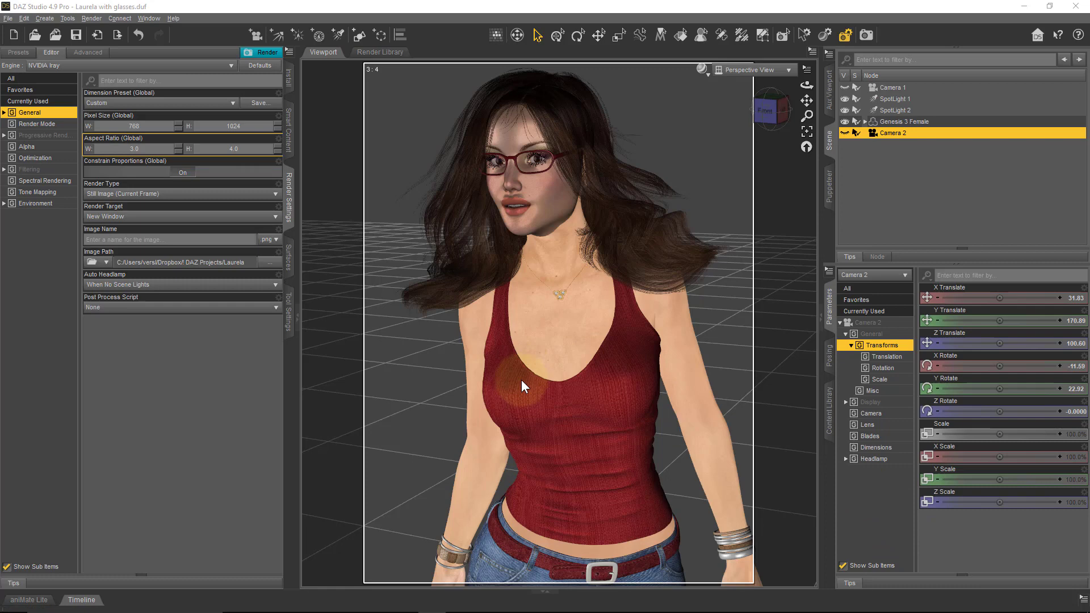
# Step: Open the Draw Settings pane and dock it in the same pane group as Render Settings and Tool Settings
pyautogui.click(161, 18)
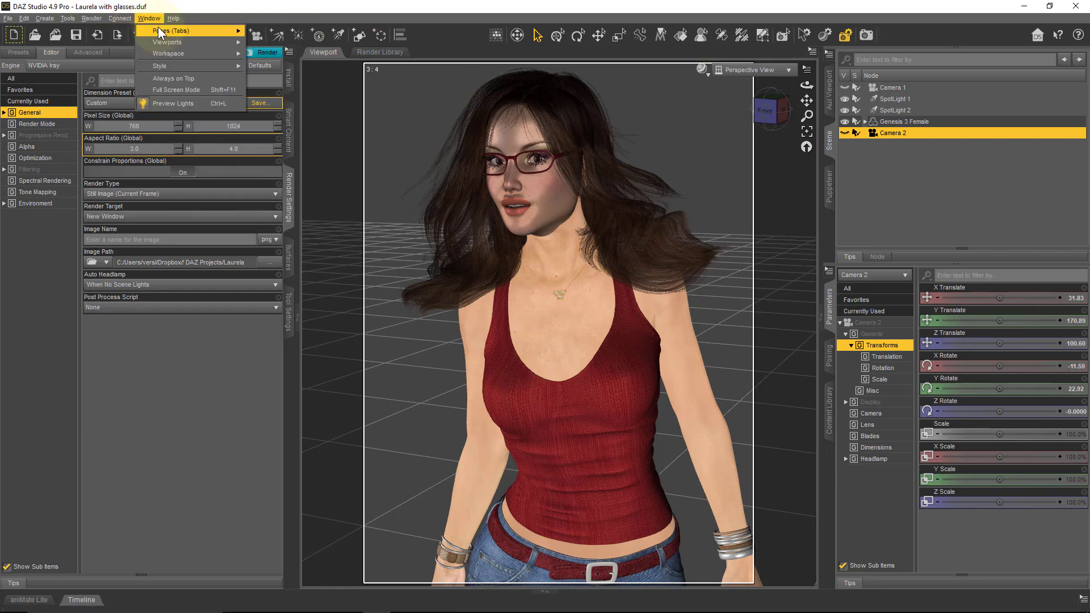
pyautogui.moveTo(159, 29)
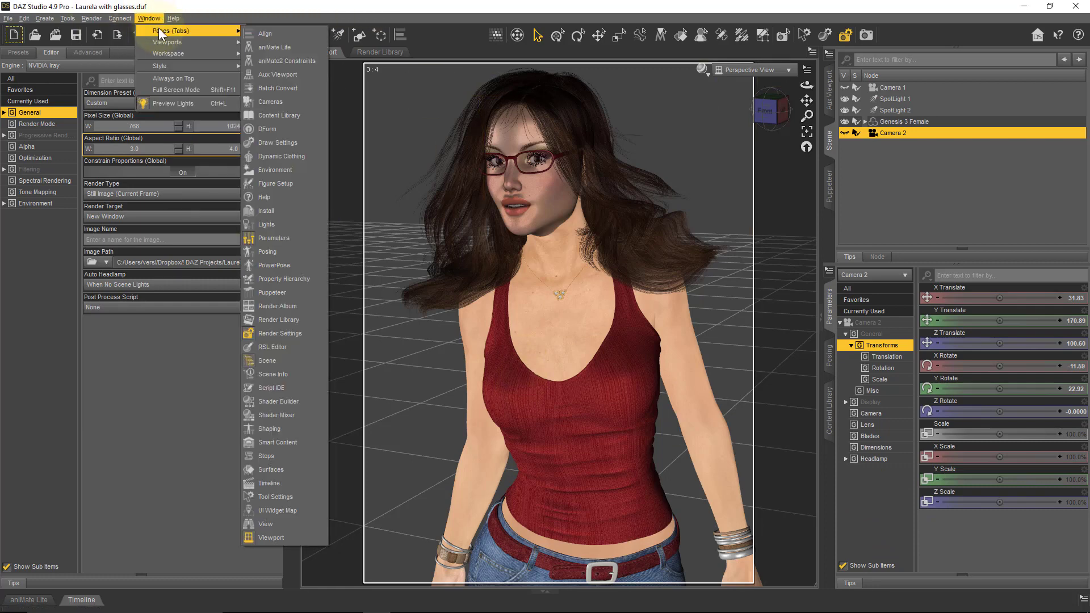
pyautogui.click(305, 142)
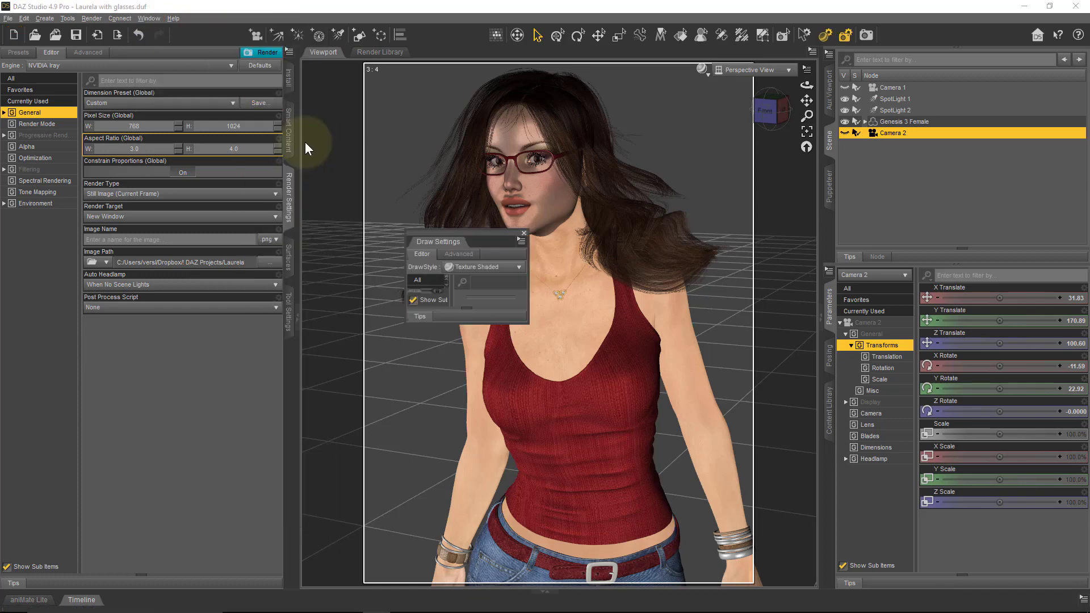
pyautogui.moveTo(452, 243); pyautogui.dragTo(447, 201)
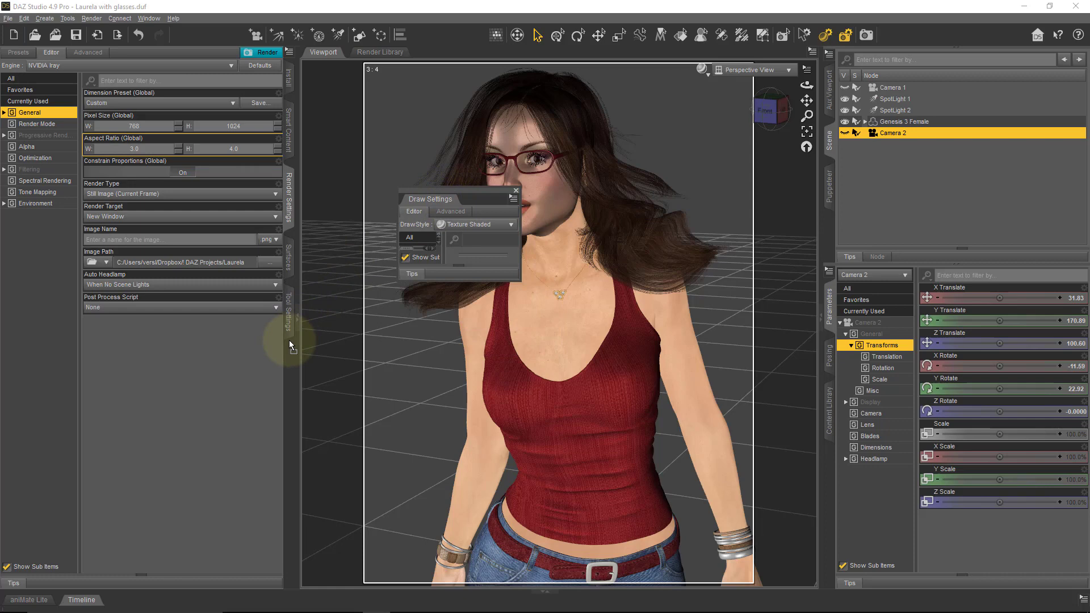
pyautogui.moveTo(286, 349); pyautogui.dragTo(288, 345)
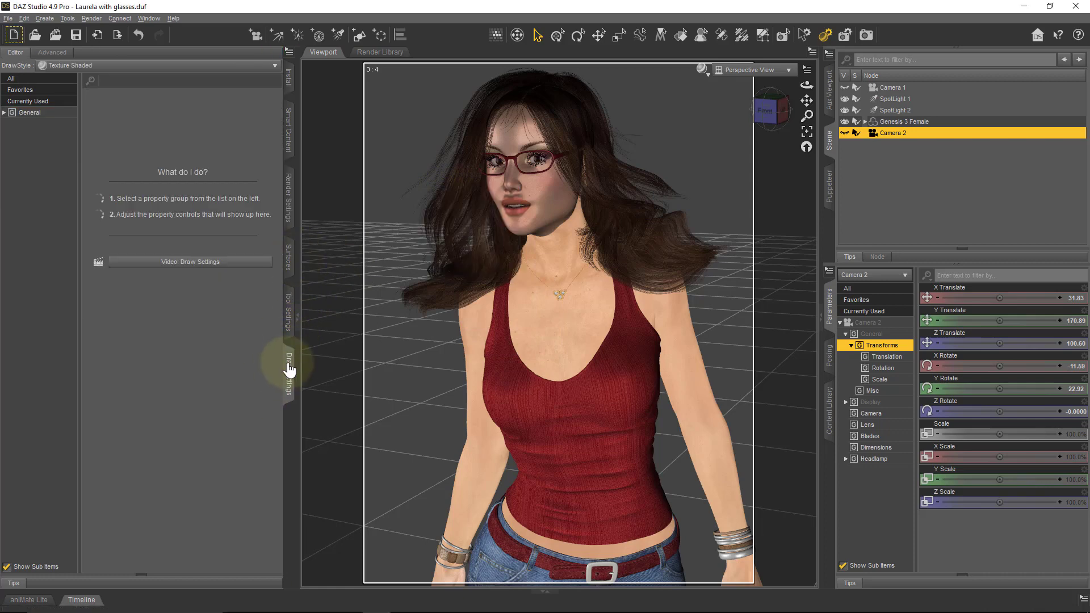
pyautogui.click(288, 312)
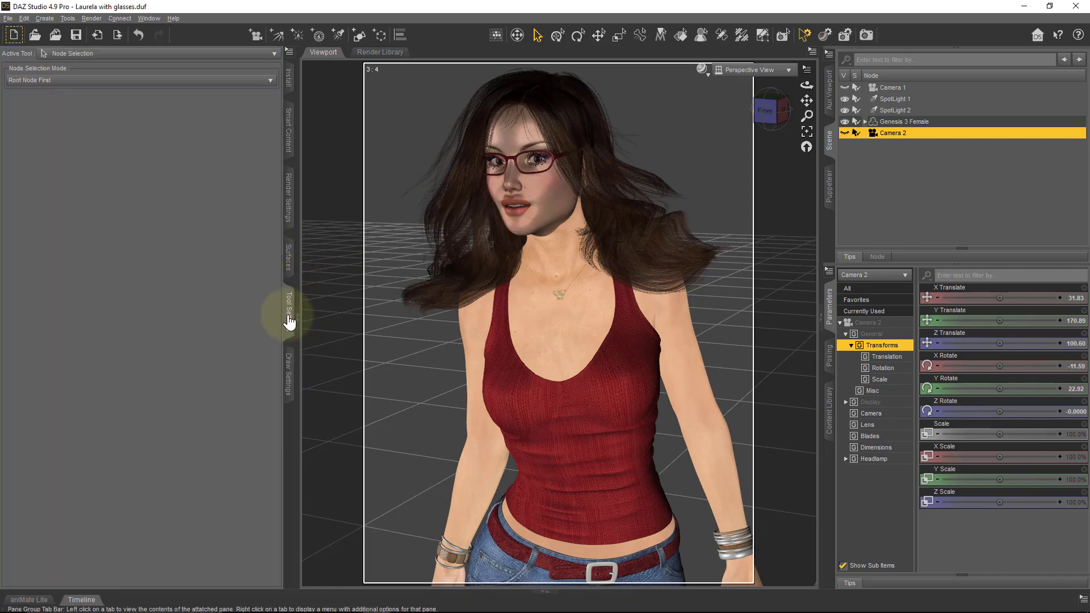
pyautogui.click(288, 367)
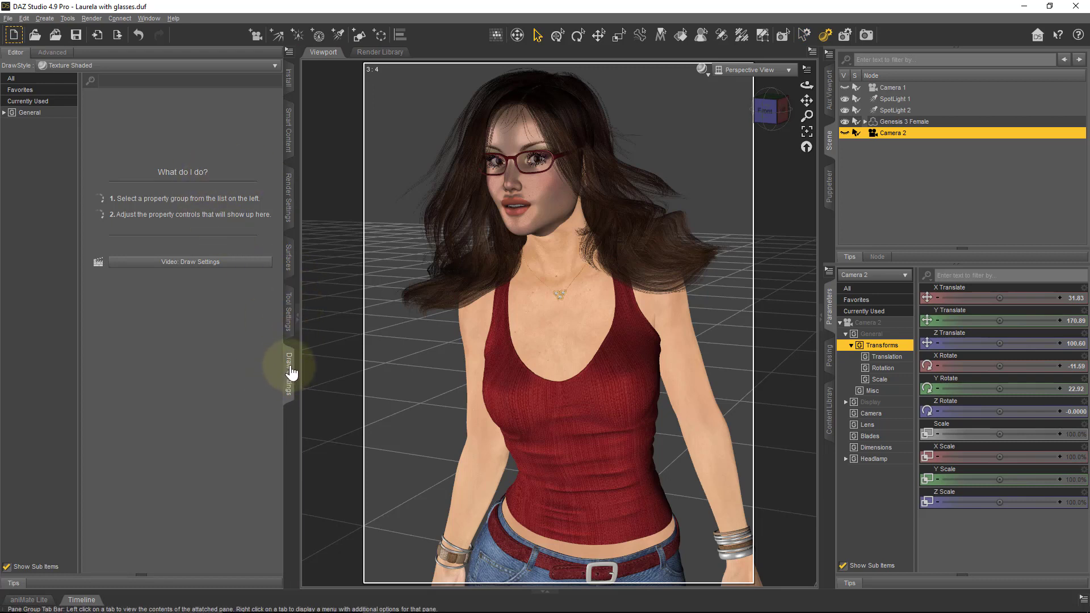
# Step: Examine the Node Highlighting and Wireframe properties in the General group of the draw settings
pyautogui.click(4, 113)
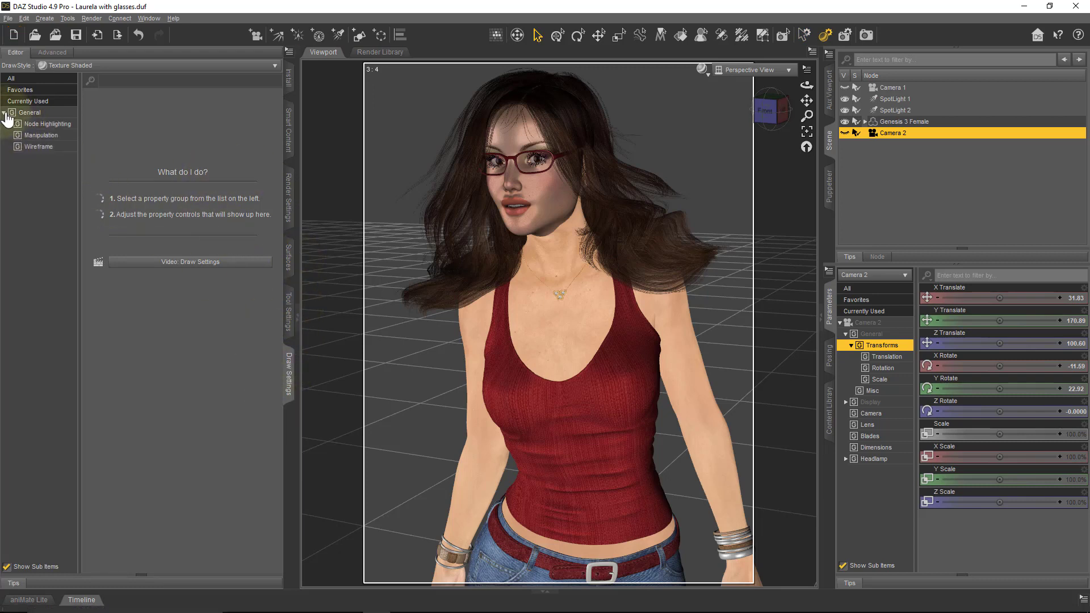
pyautogui.click(63, 131)
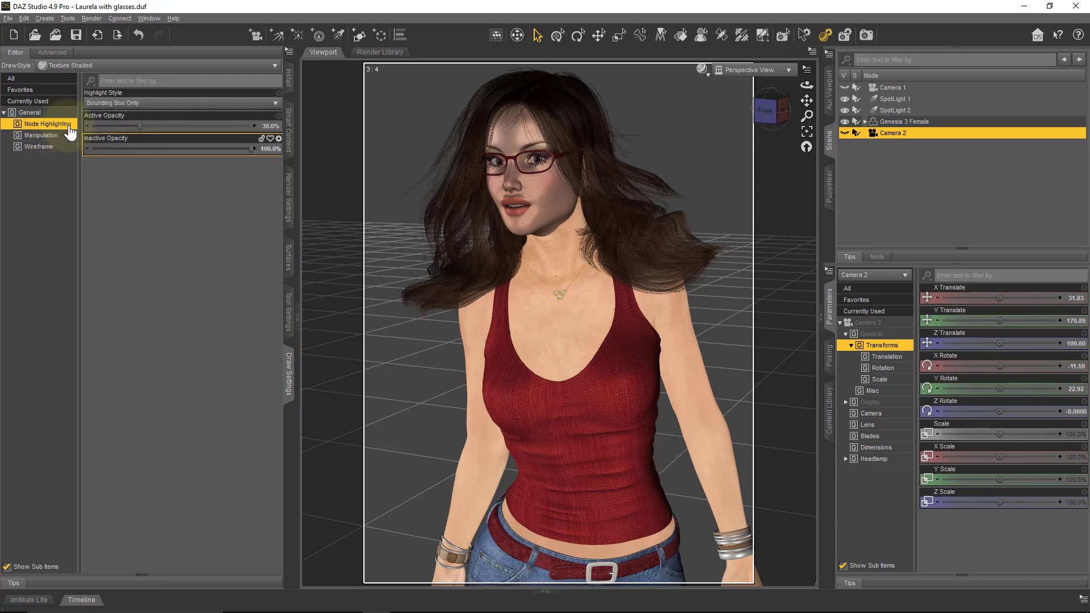
pyautogui.click(64, 146)
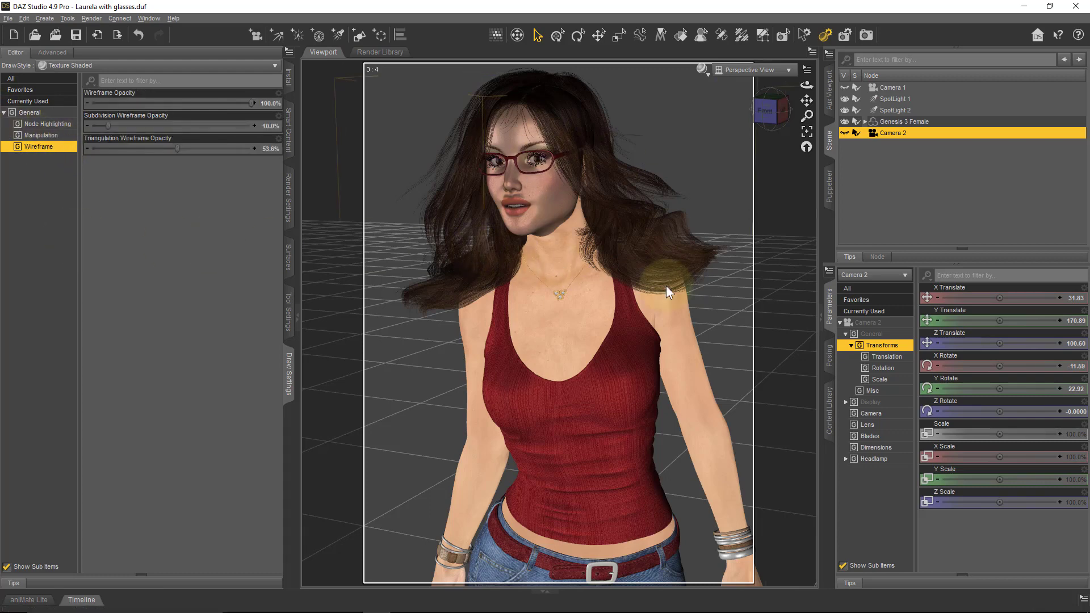
# Step: Set the viewport draw style to NVIDIA Iray and show its Drawing properties
pyautogui.click(707, 72)
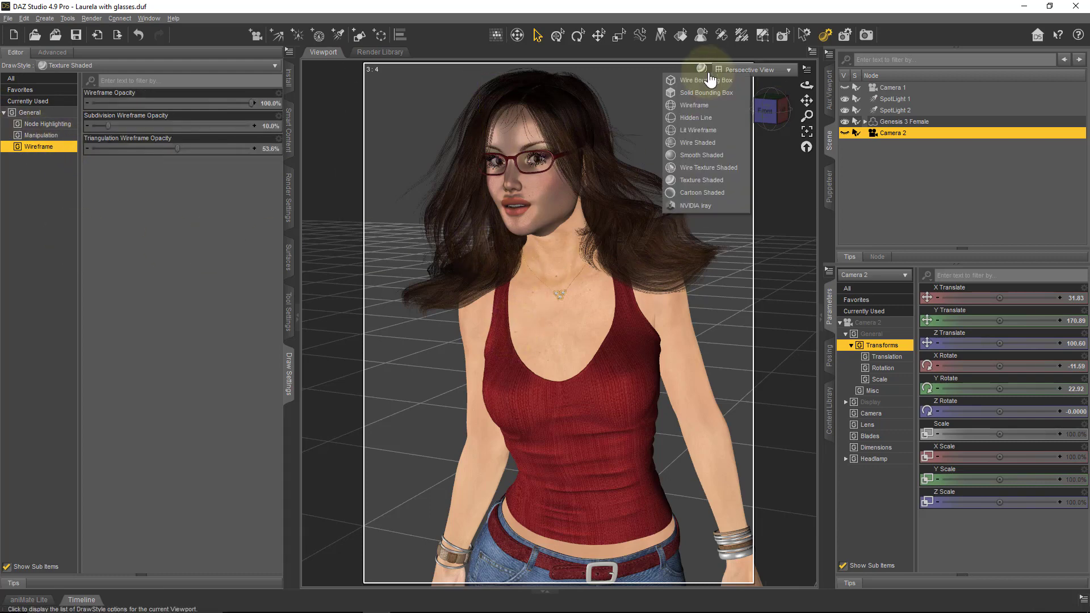
pyautogui.click(729, 206)
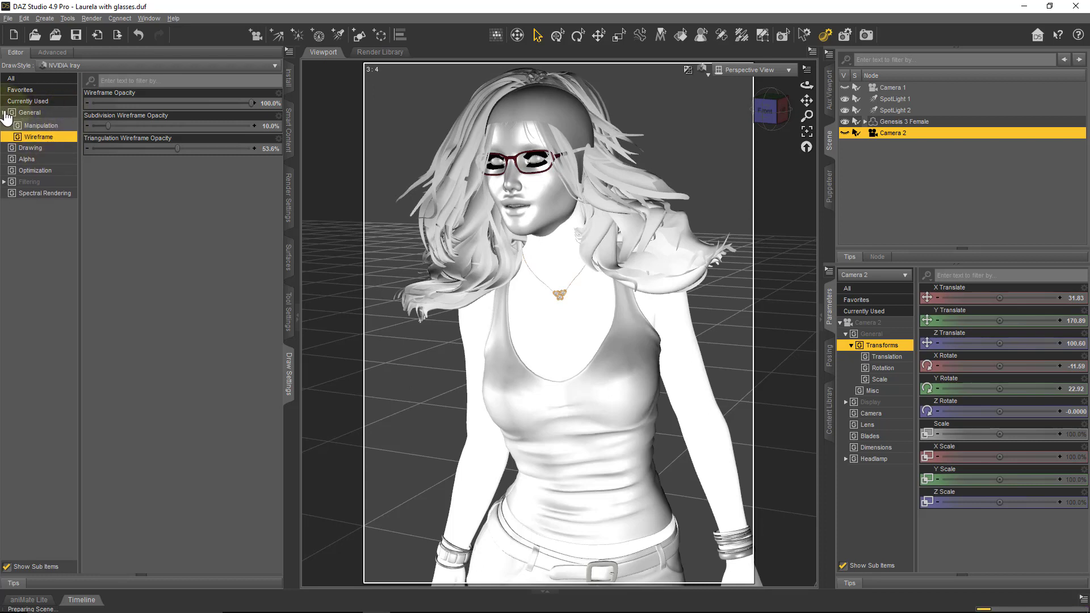
pyautogui.click(4, 112)
pyautogui.click(58, 128)
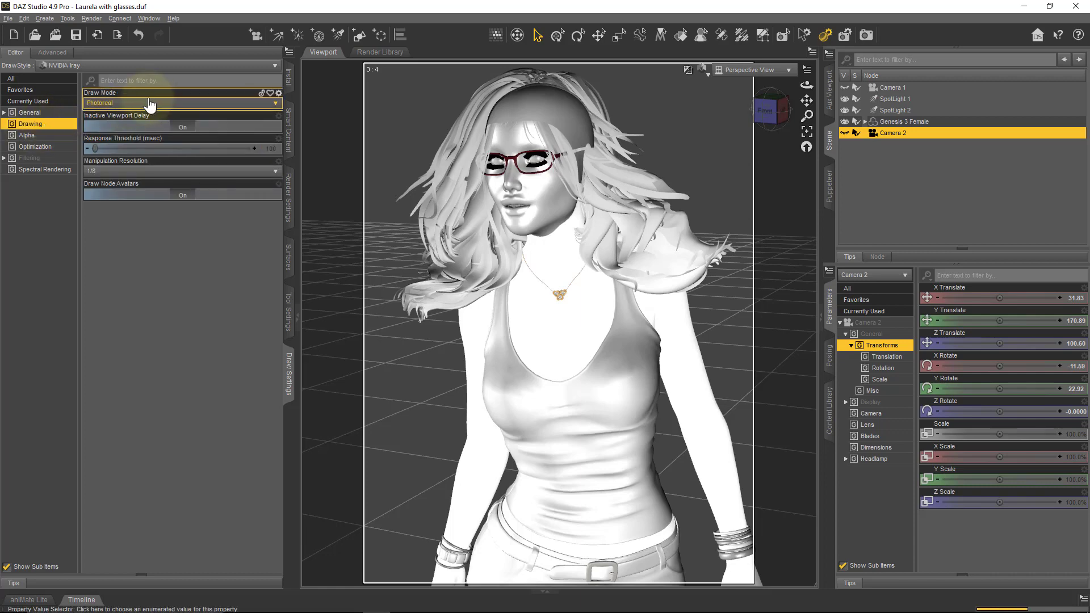
# Step: Review the available Draw Mode options and orbit the figure in Photoreal mode
pyautogui.click(179, 109)
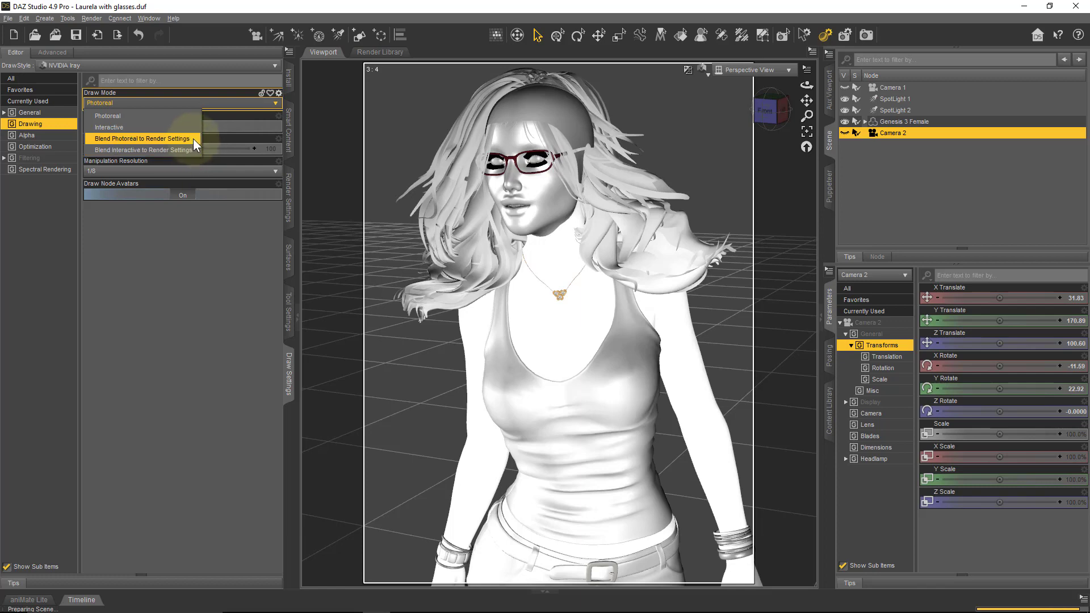
pyautogui.click(66, 132)
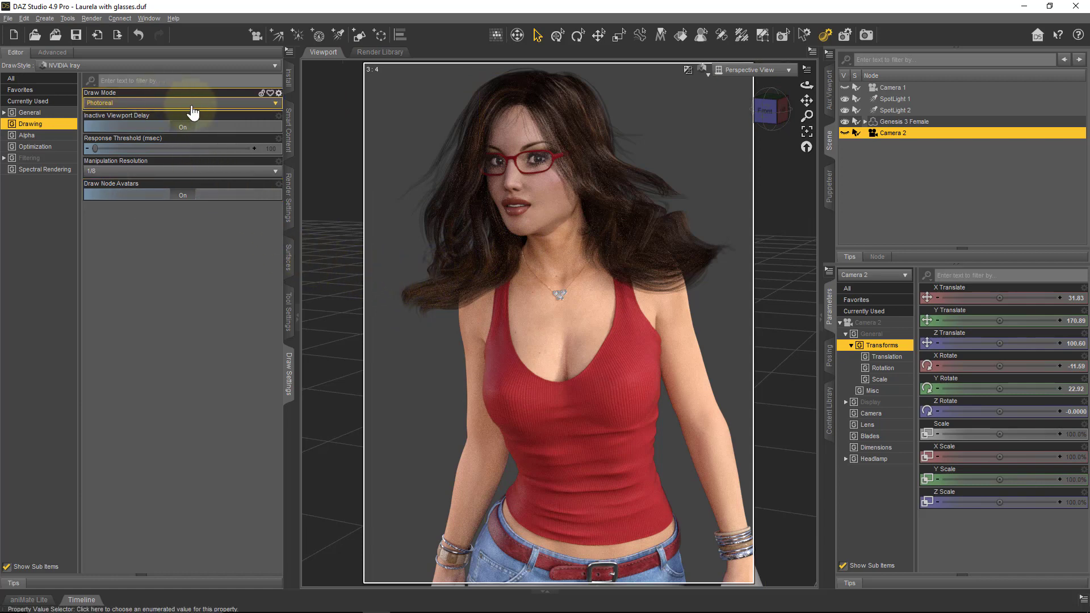
pyautogui.click(520, 399)
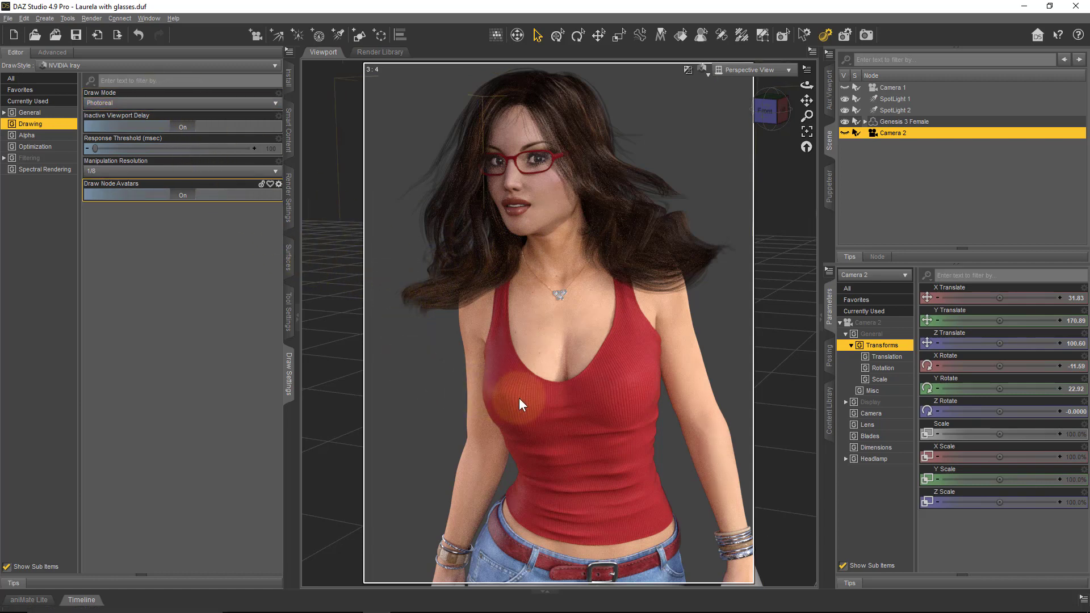
pyautogui.keyDown('ctrl'); pyautogui.keyDown('alt'); pyautogui.moveTo(487, 298); pyautogui.dragTo(542, 302); pyautogui.keyUp('alt'); pyautogui.keyUp('ctrl')
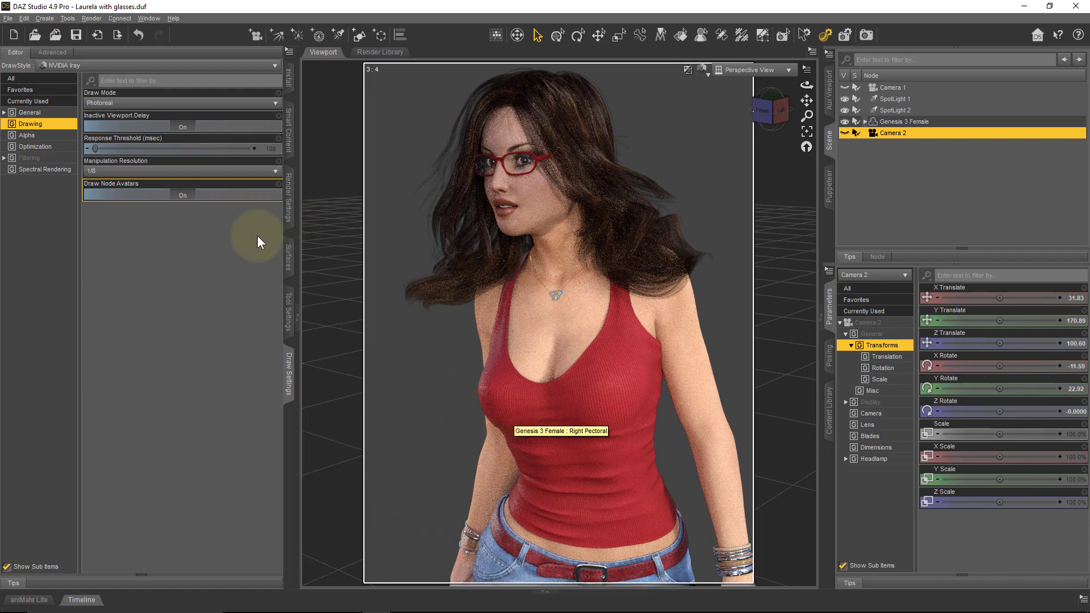
# Step: Set the Draw Mode to Interactive and orbit the figure to check the viewport response
pyautogui.click(246, 108)
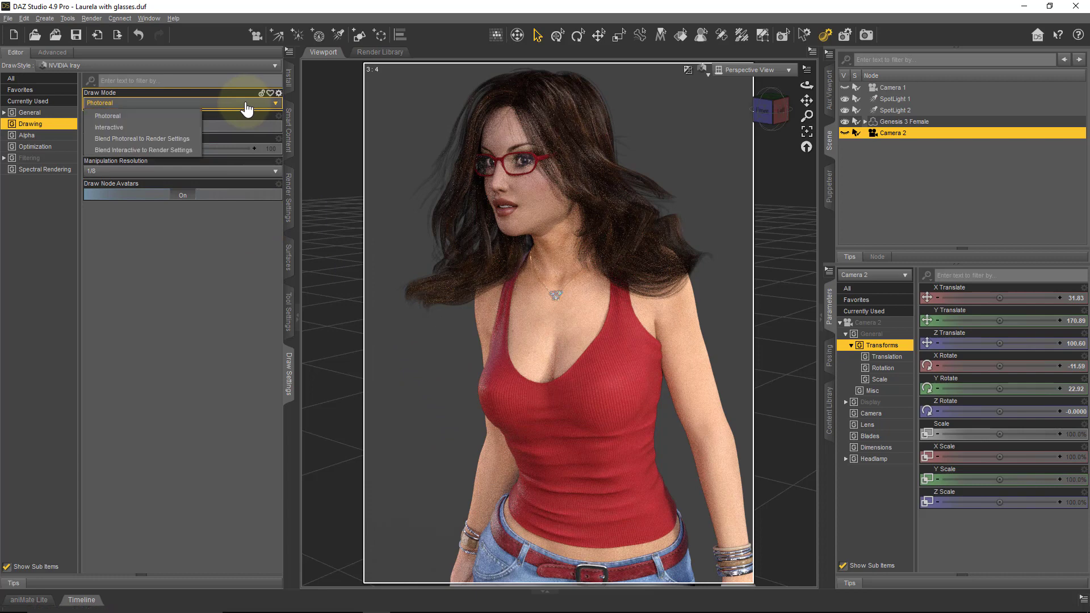
pyautogui.click(186, 129)
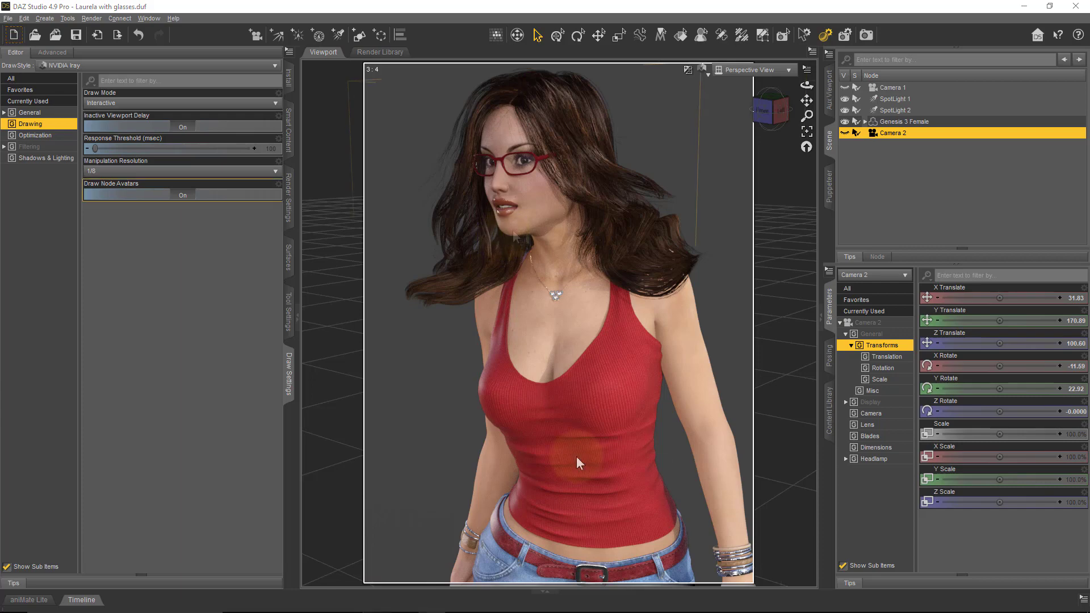
pyautogui.moveTo(543, 443)
pyautogui.keyDown('ctrl'); pyautogui.keyDown('alt'); pyautogui.mouseDown()
pyautogui.moveTo(557, 295)
pyautogui.moveTo(540, 446)
pyautogui.mouseUp(); pyautogui.keyUp('alt'); pyautogui.keyUp('ctrl')
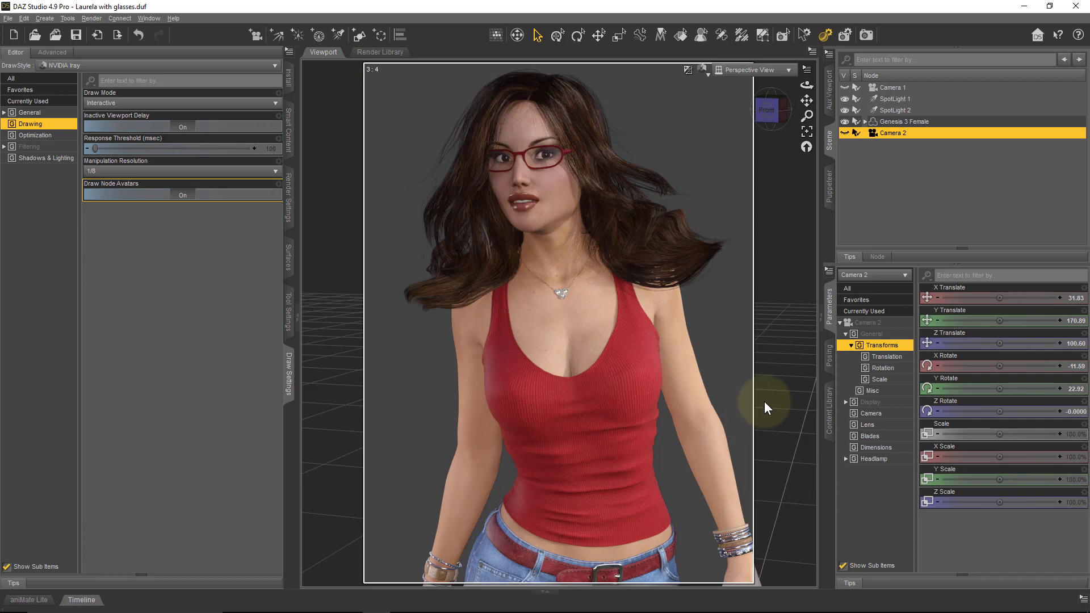
pyautogui.moveTo(472, 610)
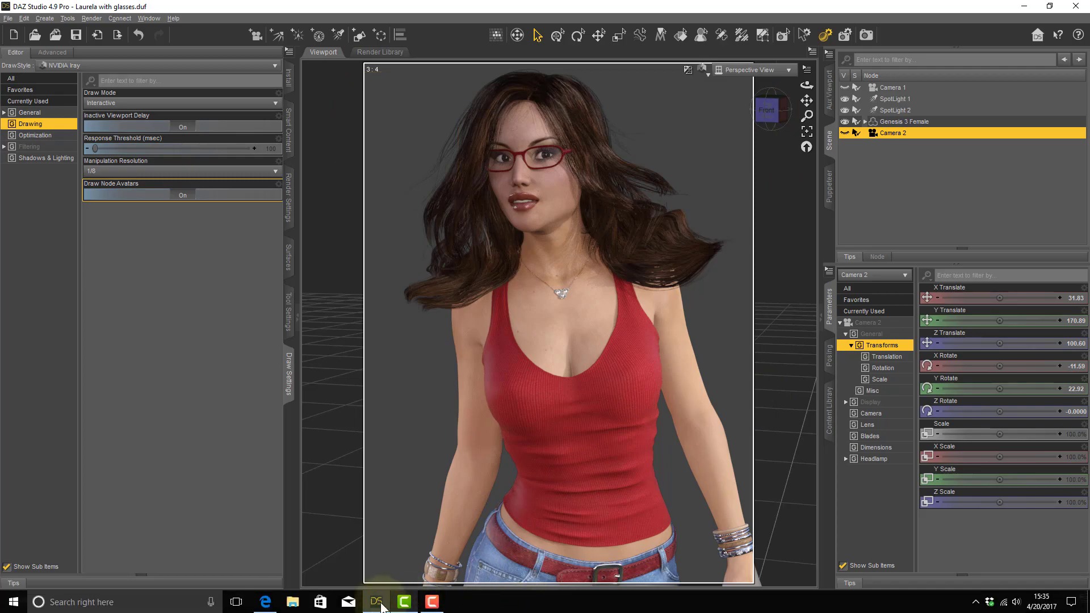
pyautogui.click(277, 605)
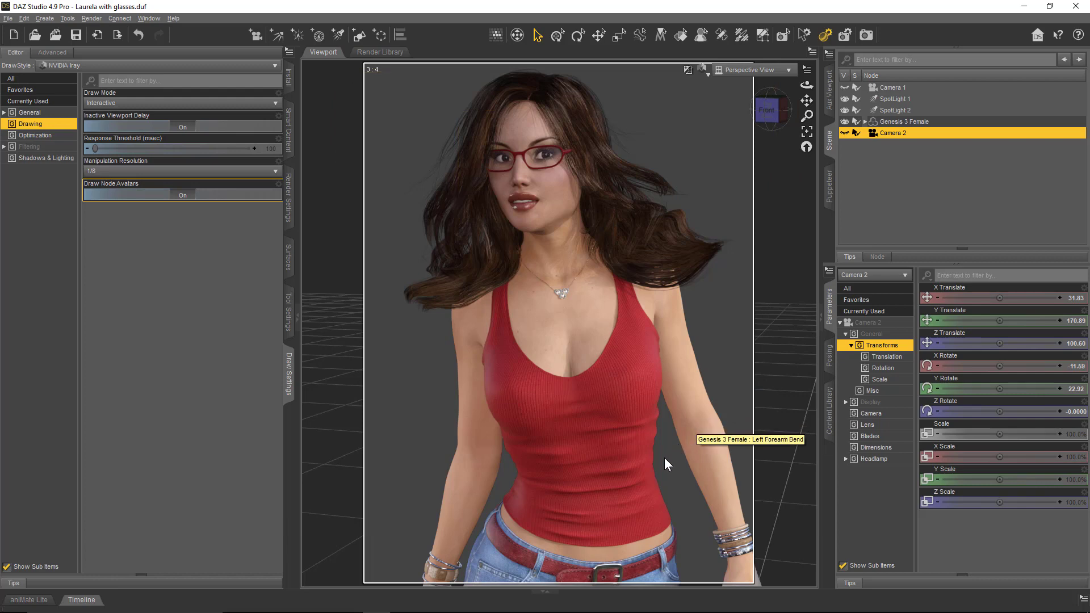
pyautogui.click(276, 106)
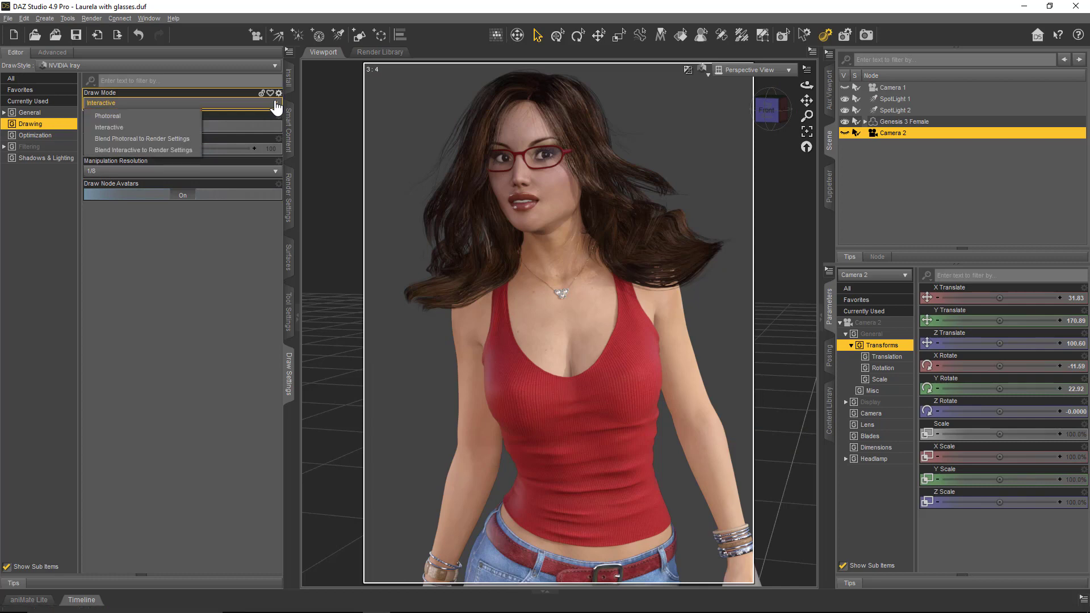
pyautogui.click(245, 231)
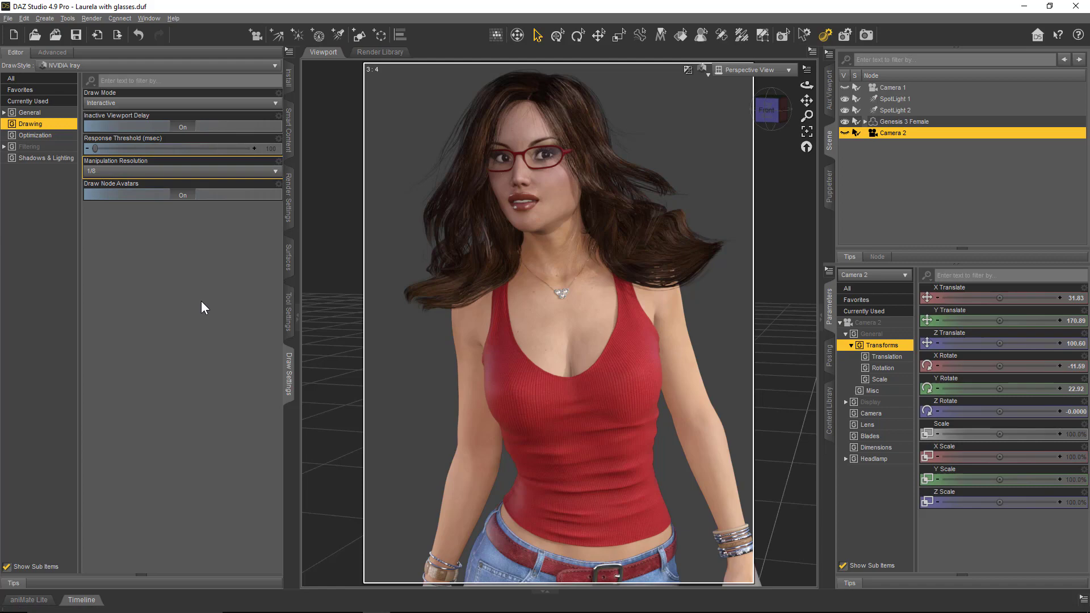
# Step: Try manipulation resolutions of 1/32 and 1/16, orbiting the figure to compare the preview quality
pyautogui.moveTo(561, 478)
pyautogui.keyDown('ctrl'); pyautogui.keyDown('alt'); pyautogui.mouseDown()
pyautogui.moveTo(483, 491)
pyautogui.moveTo(562, 478)
pyautogui.moveTo(527, 484)
pyautogui.moveTo(541, 482)
pyautogui.mouseUp(); pyautogui.keyUp('alt'); pyautogui.keyUp('ctrl')
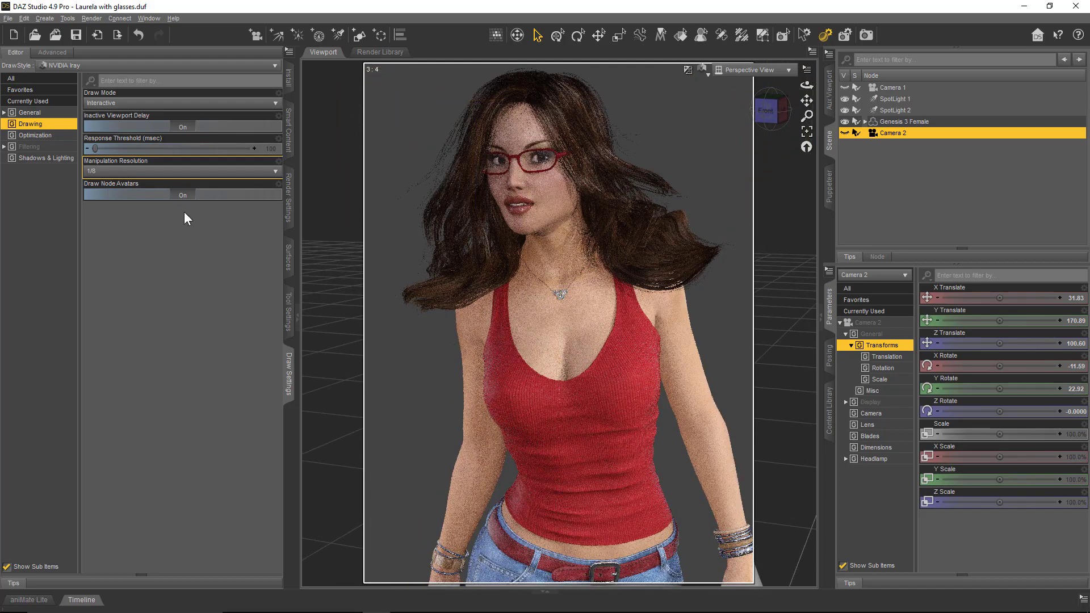
pyautogui.click(139, 173)
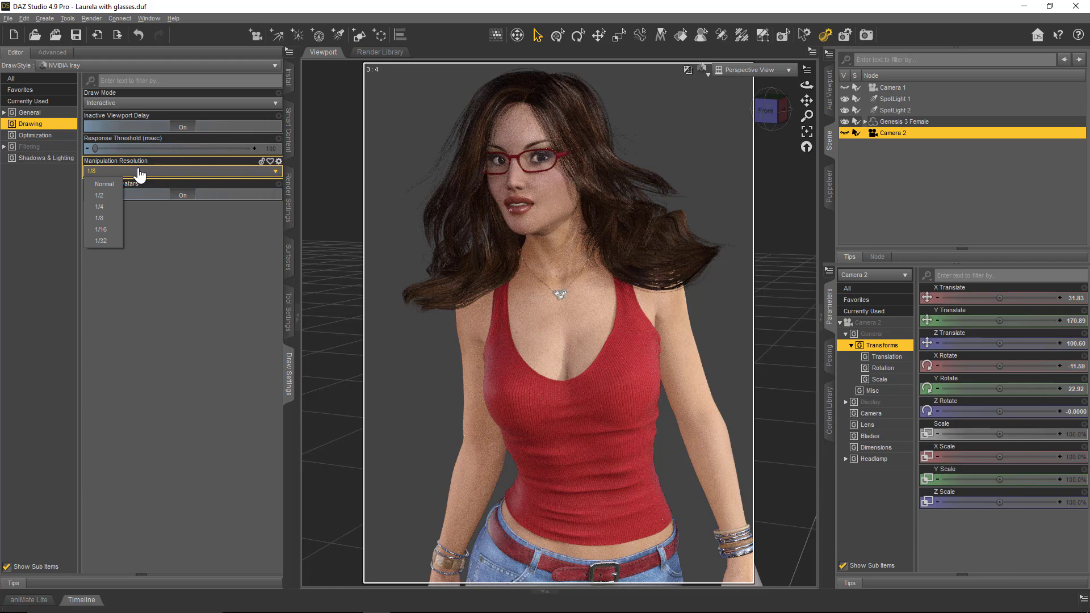
pyautogui.click(105, 241)
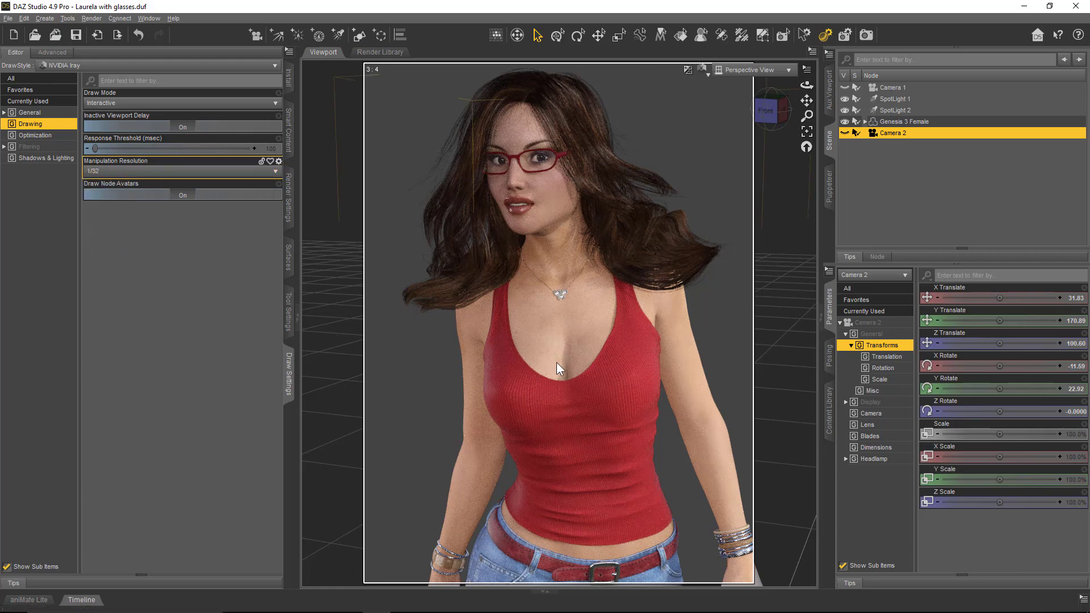
pyautogui.moveTo(555, 373); pyautogui.dragTo(494, 373, button='middle')
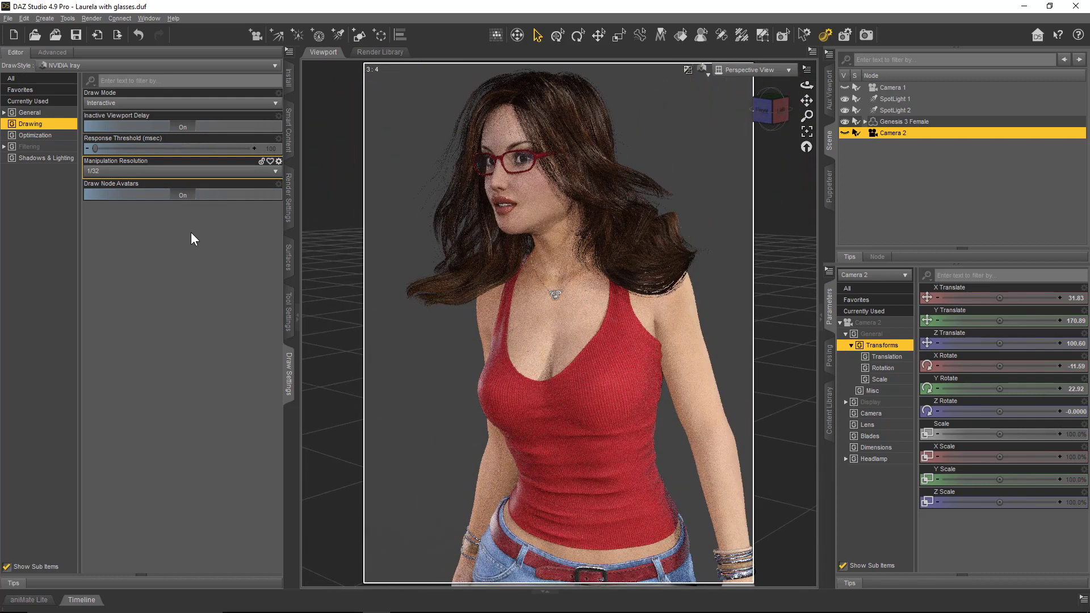
pyautogui.click(189, 171)
pyautogui.click(112, 230)
pyautogui.keyDown('ctrl'); pyautogui.keyDown('alt'); pyautogui.moveTo(461, 384); pyautogui.dragTo(346, 290); pyautogui.keyUp('alt'); pyautogui.keyUp('ctrl')
# Step: Try the Normal and 1/2 manipulation resolutions, orbiting the figure with each one
pyautogui.click(233, 173)
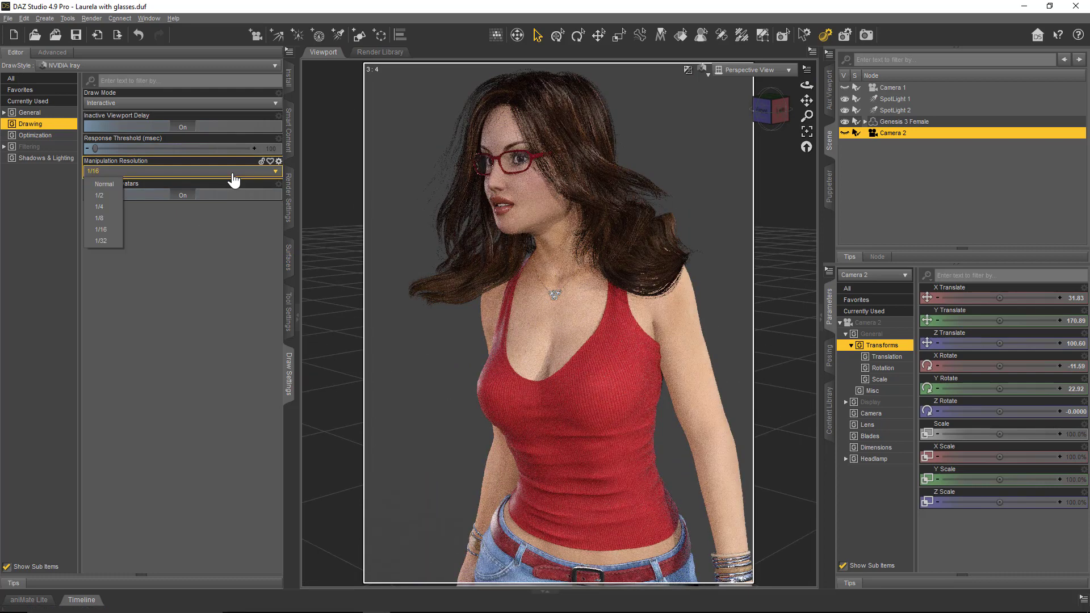
pyautogui.click(111, 186)
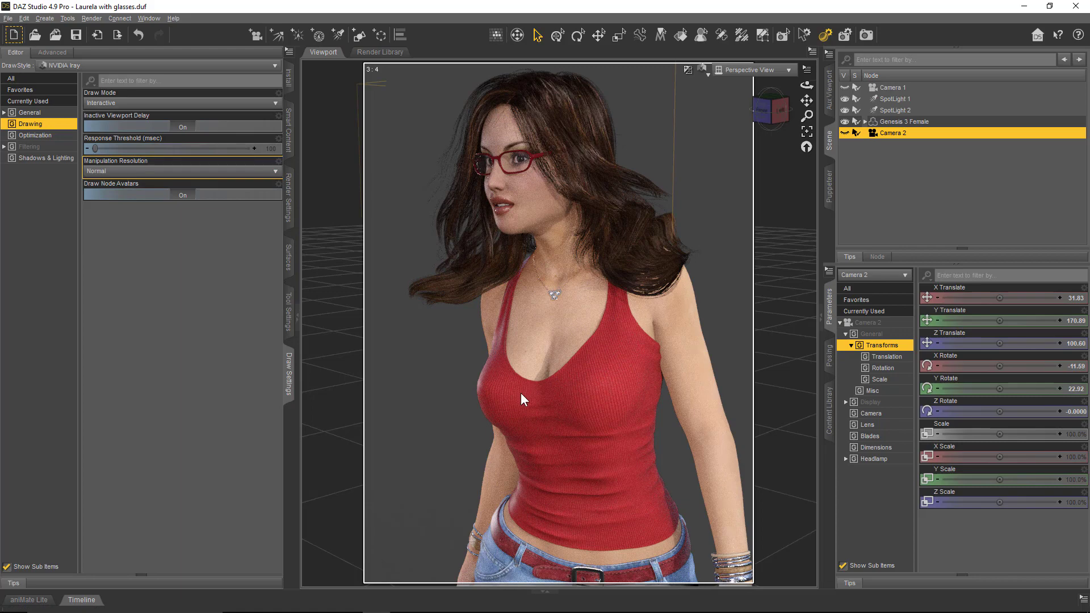
pyautogui.moveTo(807, 84)
pyautogui.mouseDown()
pyautogui.moveTo(766, 85)
pyautogui.moveTo(859, 86)
pyautogui.moveTo(768, 81)
pyautogui.moveTo(793, 84)
pyautogui.mouseUp()
pyautogui.click(239, 171)
pyautogui.click(107, 196)
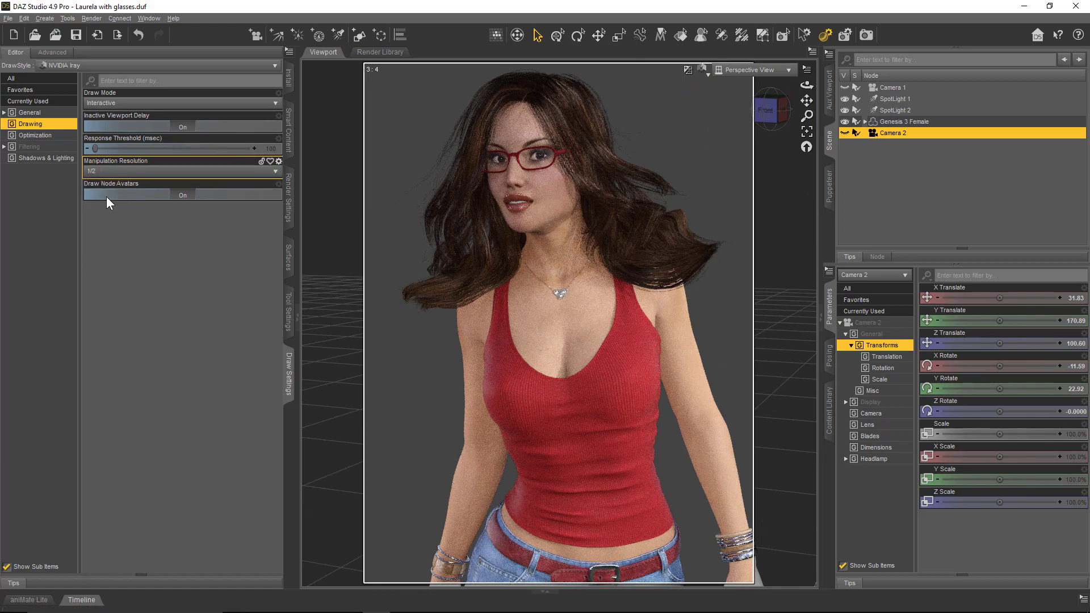
pyautogui.moveTo(445, 370)
pyautogui.mouseDown(button='middle')
pyautogui.moveTo(503, 370)
pyautogui.moveTo(440, 380)
pyautogui.mouseUp(button='middle')
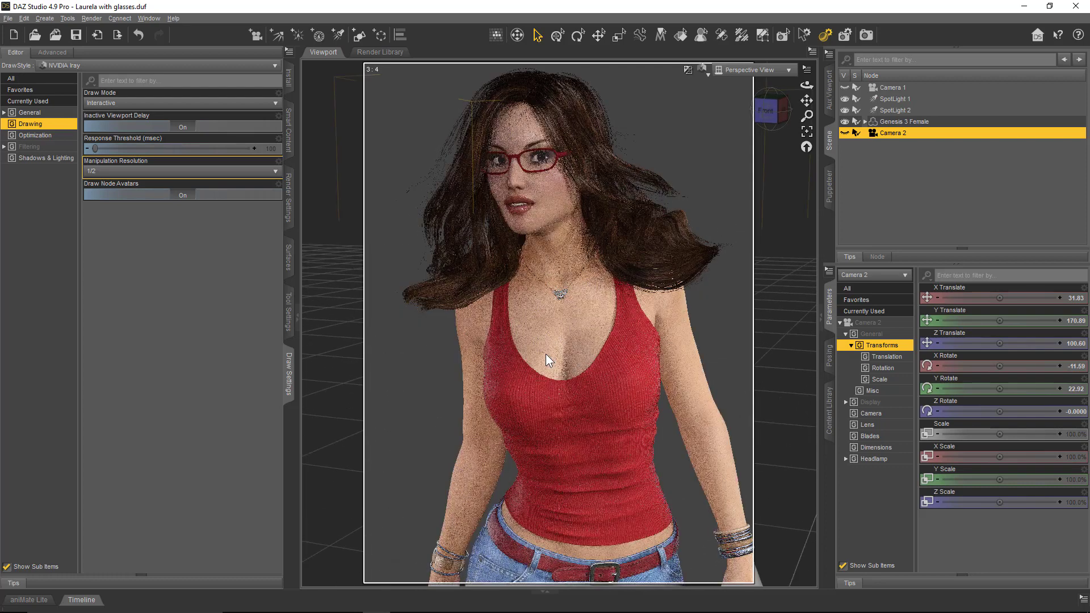
# Step: Try a manipulation resolution of 1/4 and orbit the figure to judge it
pyautogui.click(214, 176)
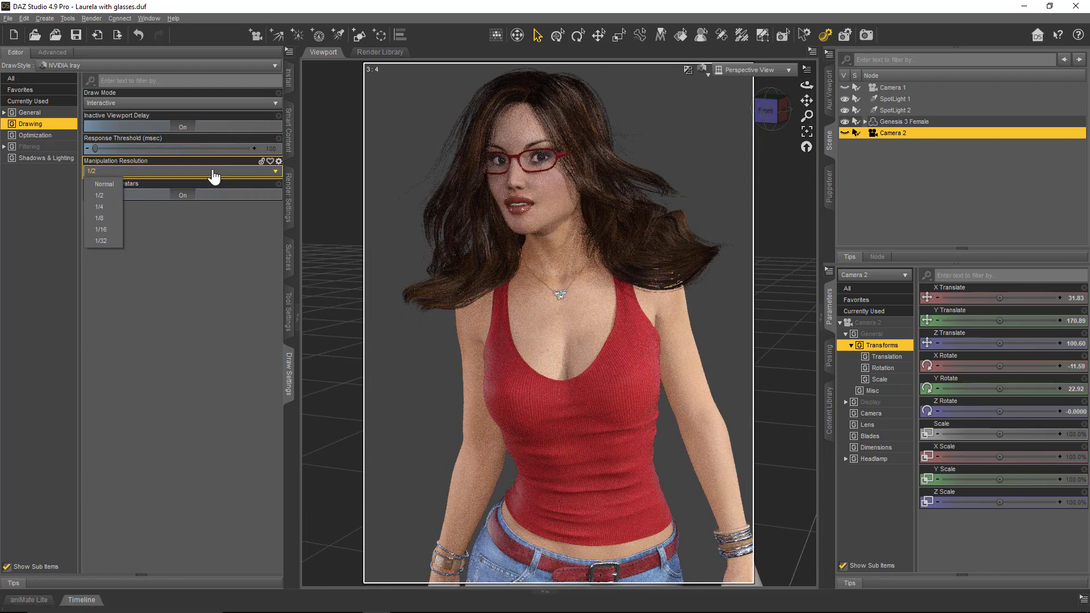
pyautogui.click(100, 206)
pyautogui.moveTo(479, 356)
pyautogui.mouseDown(button='middle')
pyautogui.moveTo(363, 356)
pyautogui.moveTo(514, 372)
pyautogui.moveTo(479, 356)
pyautogui.mouseUp(button='middle')
# Step: Set the manipulation resolution to 1/8 and orbit the figure to check it
pyautogui.click(195, 171)
pyautogui.click(103, 217)
pyautogui.moveTo(438, 350)
pyautogui.mouseDown(button='middle')
pyautogui.moveTo(528, 353)
pyautogui.moveTo(438, 350)
pyautogui.mouseUp(button='middle')
# Step: Set the Indirect Light Mode to None in the Shadows & Lighting settings and orbit the figure to check the preview
pyautogui.click(45, 158)
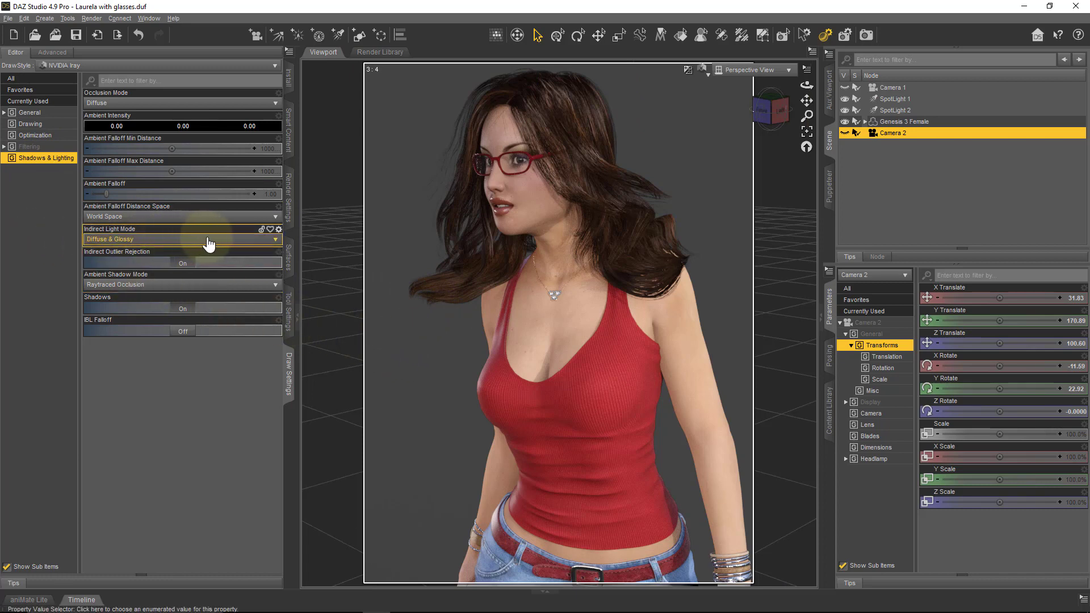
pyautogui.click(245, 240)
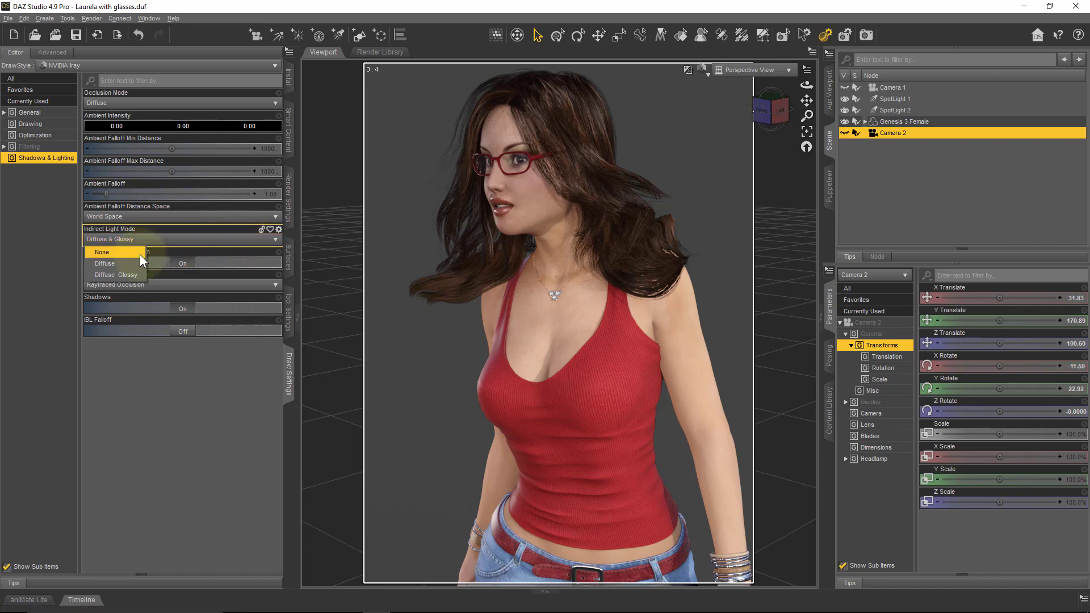
pyautogui.click(171, 392)
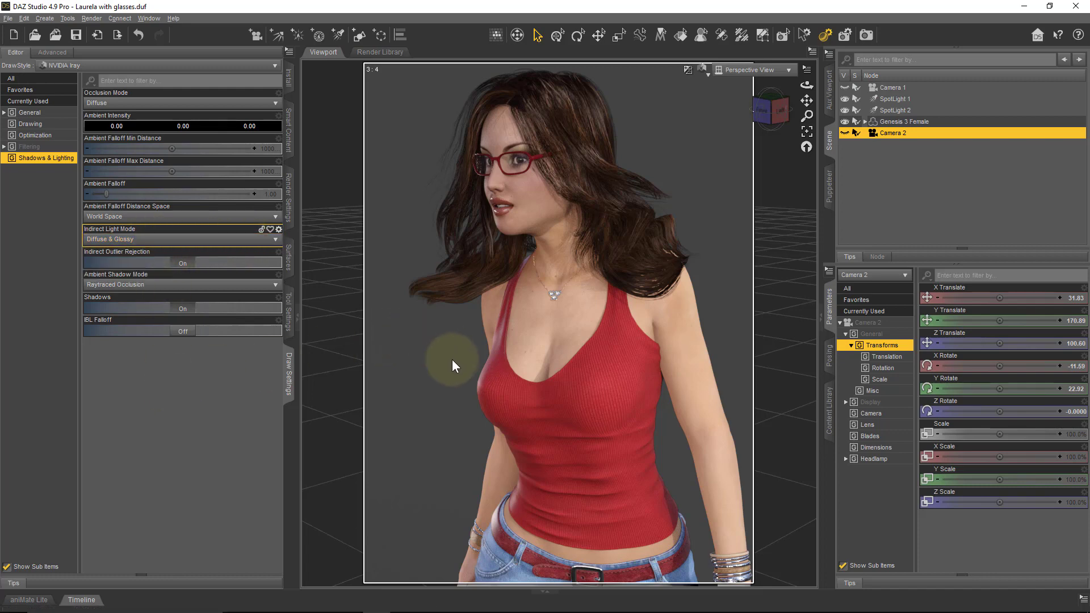
pyautogui.moveTo(556, 295)
pyautogui.mouseDown(button='middle')
pyautogui.moveTo(516, 302)
pyautogui.moveTo(546, 301)
pyautogui.mouseUp(button='middle')
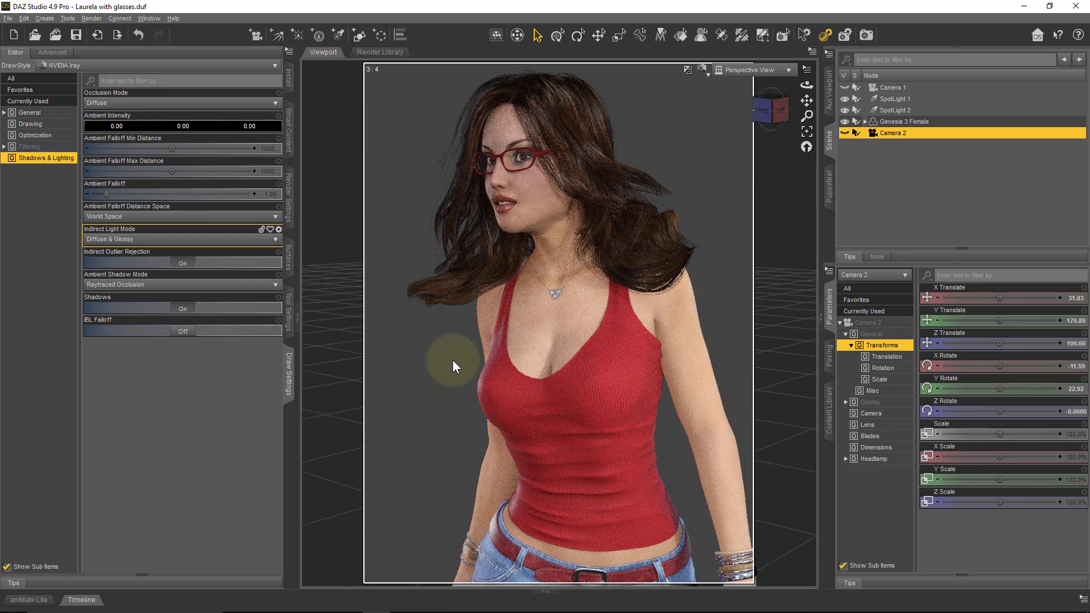
pyautogui.click(258, 241)
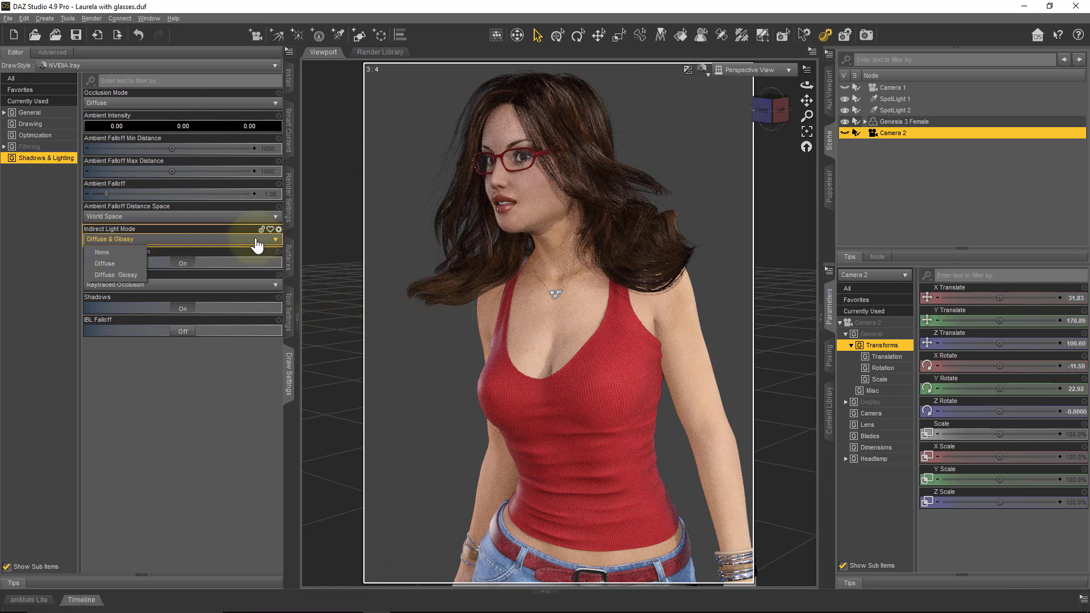
pyautogui.click(124, 253)
pyautogui.moveTo(608, 393); pyautogui.dragTo(544, 300, button='middle')
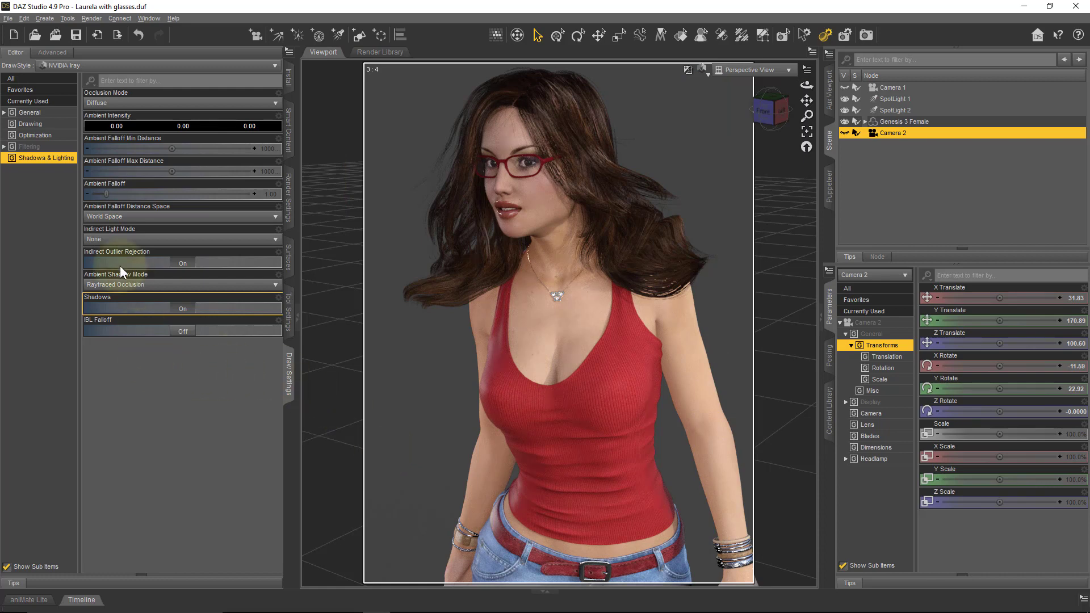
# Step: Review the Optimization, General and Manipulation draw settings, orbiting the figure to check the preview's response
pyautogui.click(59, 137)
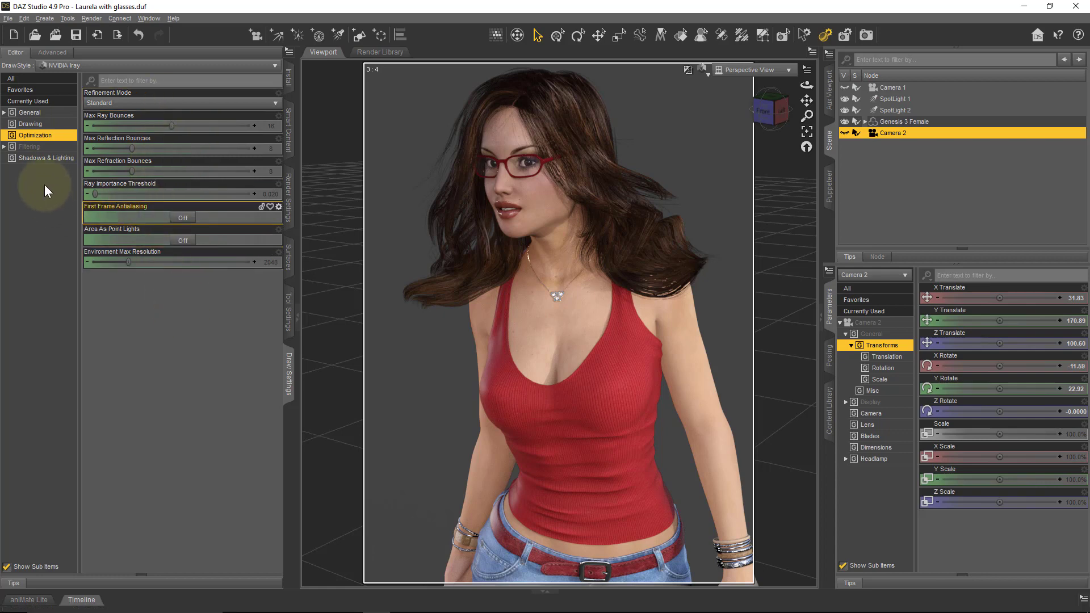
pyautogui.click(25, 112)
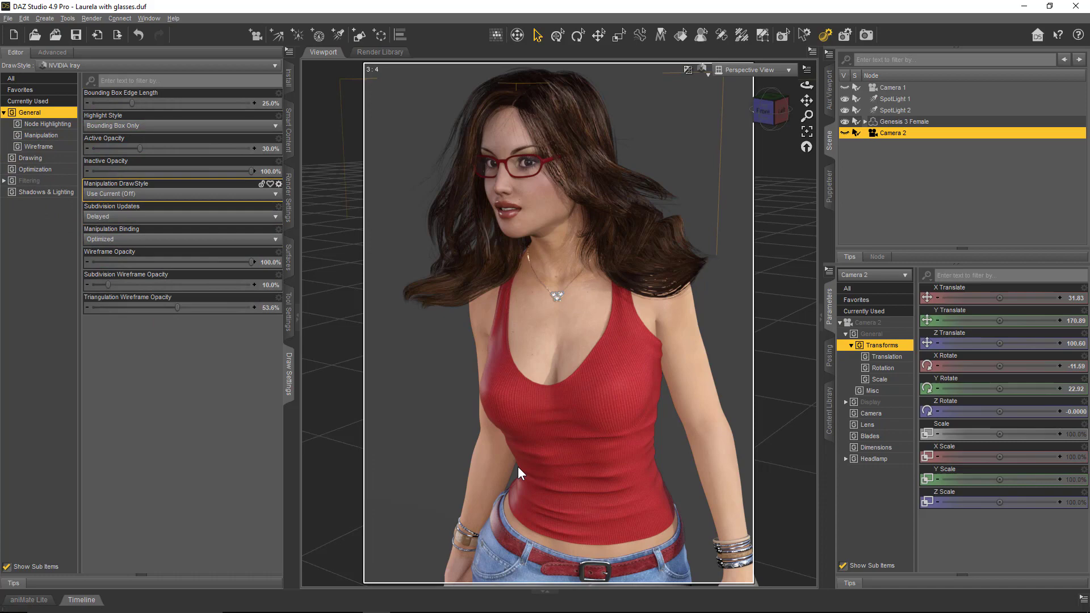
pyautogui.moveTo(563, 454); pyautogui.dragTo(511, 454, button='middle')
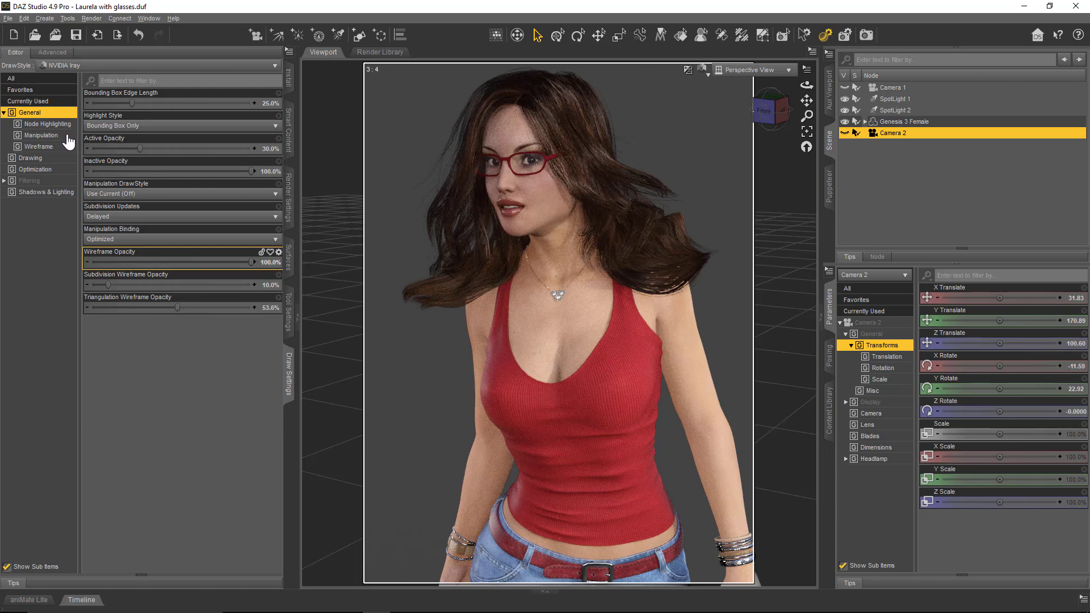
pyautogui.click(67, 137)
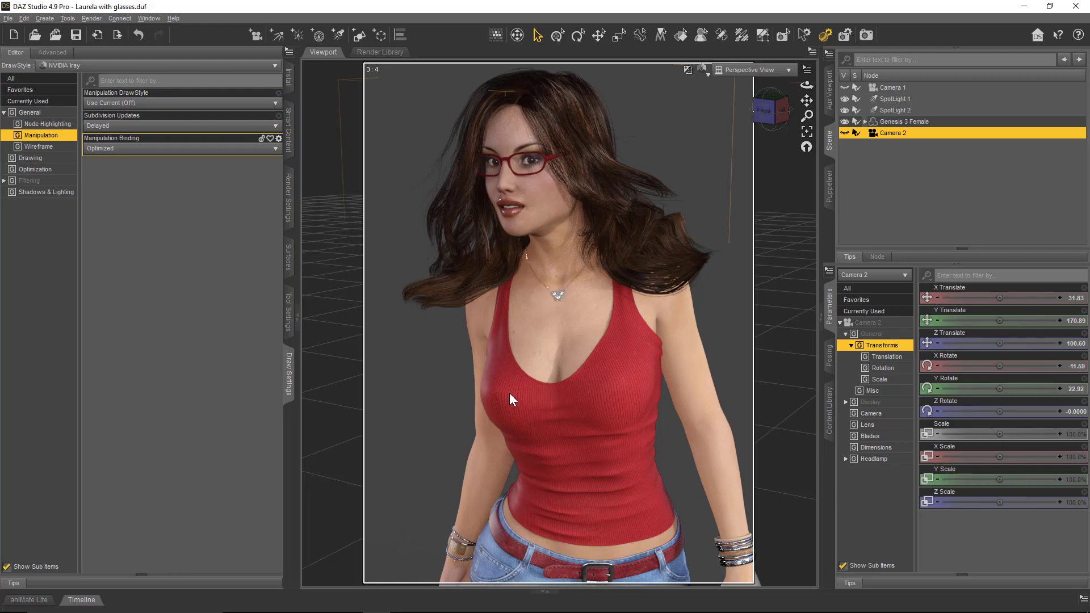
pyautogui.moveTo(513, 399)
pyautogui.mouseDown(button='middle')
pyautogui.moveTo(425, 400)
pyautogui.moveTo(516, 400)
pyautogui.mouseUp(button='middle')
pyautogui.keyDown('alt'); pyautogui.moveTo(513, 399); pyautogui.dragTo(565, 400); pyautogui.keyUp('alt')
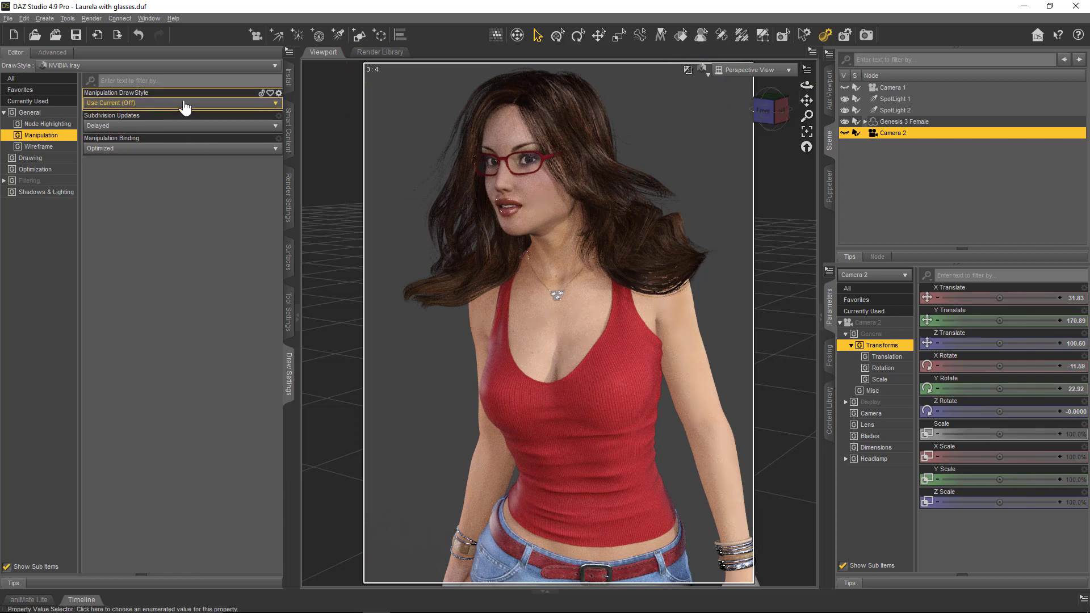
# Step: Try the Switch to Wire Bounding Box manipulation draw style and orbit the figure with it
pyautogui.click(228, 105)
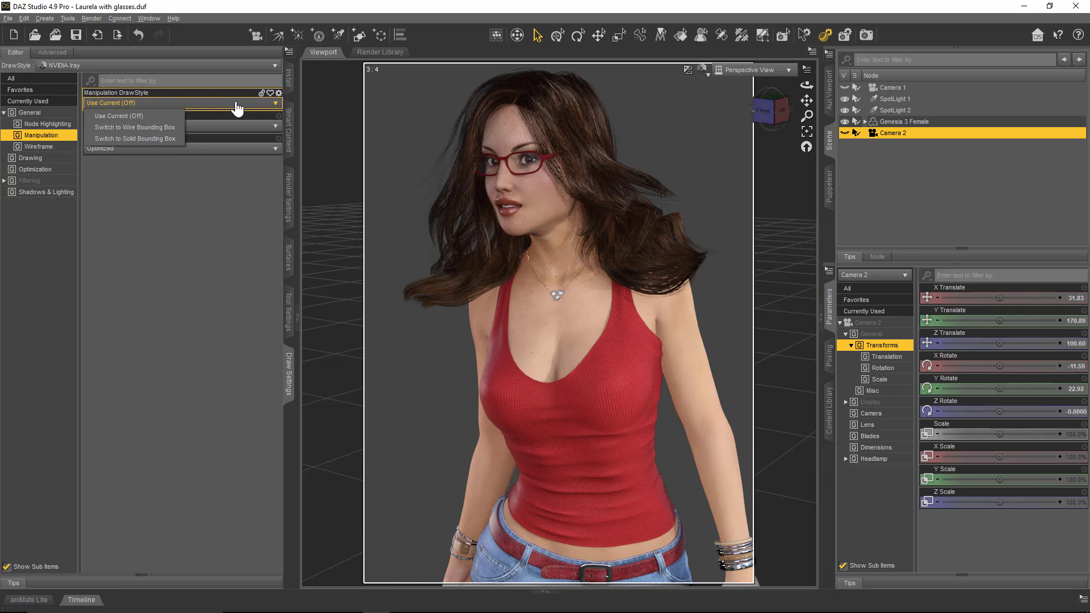
pyautogui.click(175, 128)
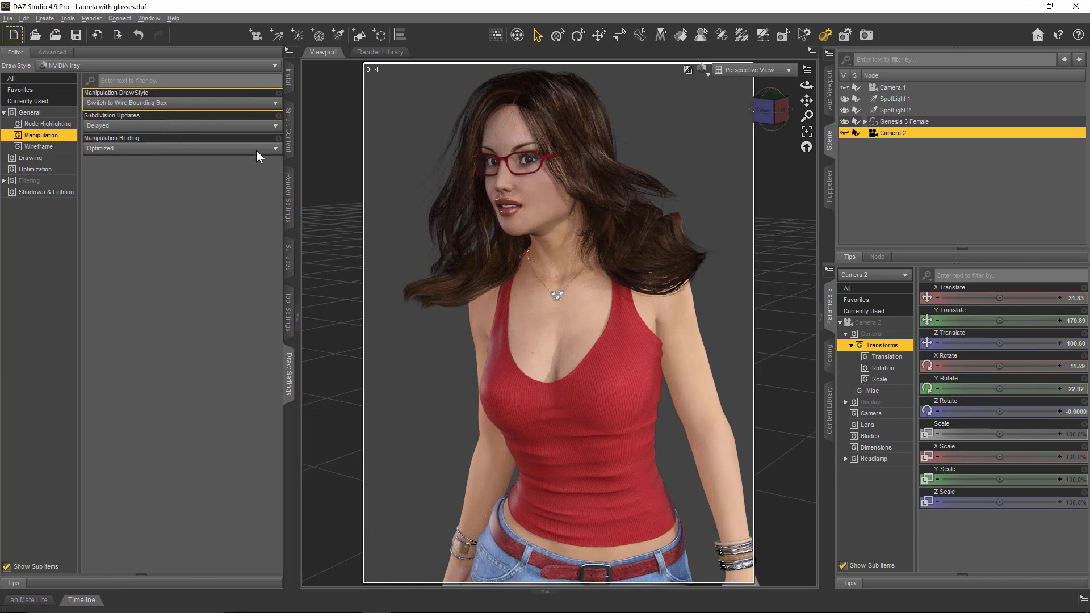
pyautogui.moveTo(450, 397); pyautogui.dragTo(434, 378, button='middle')
pyautogui.keyDown('alt'); pyautogui.moveTo(355, 390); pyautogui.dragTo(353, 398); pyautogui.keyUp('alt')
# Step: Try the Switch to Solid Bounding Box manipulation draw style while orbiting, panning and zooming around the figure
pyautogui.click(239, 104)
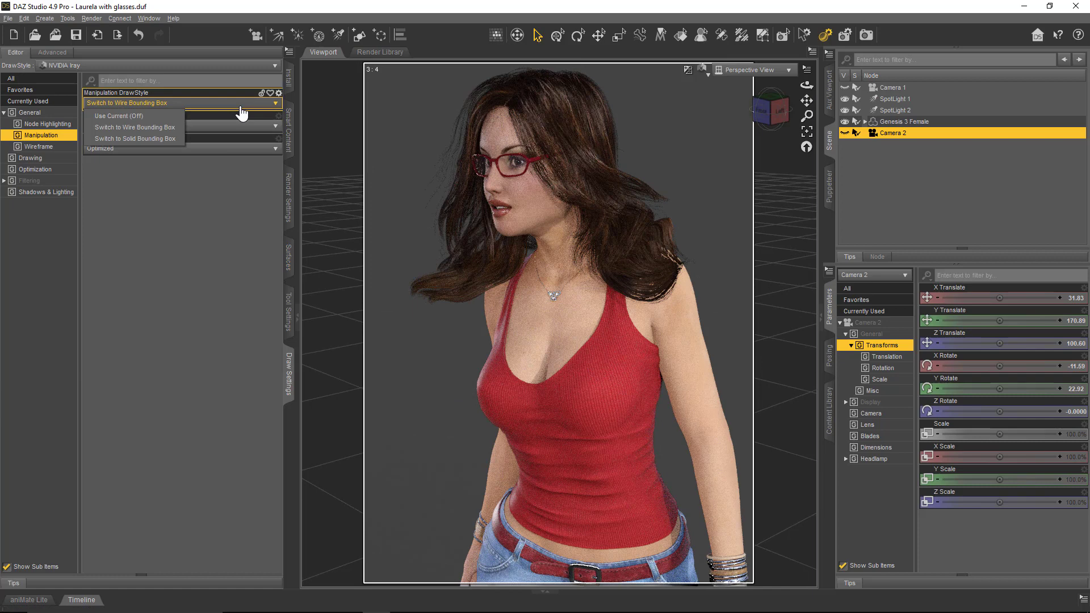
pyautogui.click(176, 140)
pyautogui.keyDown('alt'); pyautogui.moveTo(458, 333); pyautogui.dragTo(491, 317); pyautogui.keyUp('alt')
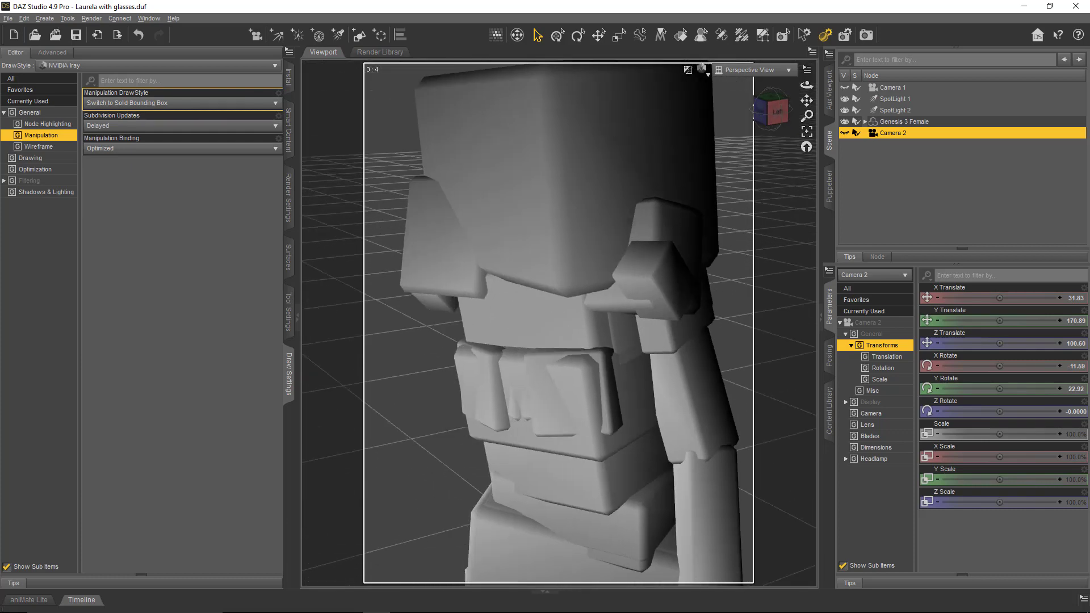
pyautogui.scroll(-6, 494, 342)
pyautogui.scroll(-2, 494, 342)
pyautogui.moveTo(494, 343)
pyautogui.keyDown('ctrl'); pyautogui.keyDown('alt'); pyautogui.mouseDown()
pyautogui.moveTo(497, 284)
pyautogui.moveTo(500, 348)
pyautogui.mouseUp(); pyautogui.keyUp('alt'); pyautogui.keyUp('ctrl')
pyautogui.keyDown('ctrl'); pyautogui.keyDown('alt'); pyautogui.moveTo(499, 349); pyautogui.dragTo(494, 233, button='right'); pyautogui.keyUp('alt'); pyautogui.keyUp('ctrl')
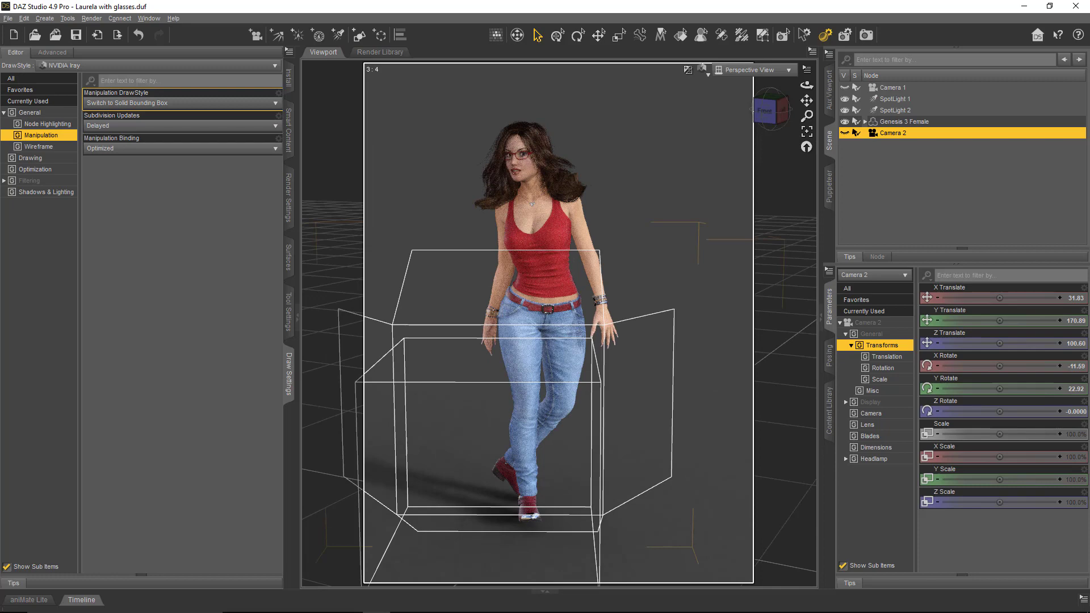
pyautogui.scroll(6, 489, 493)
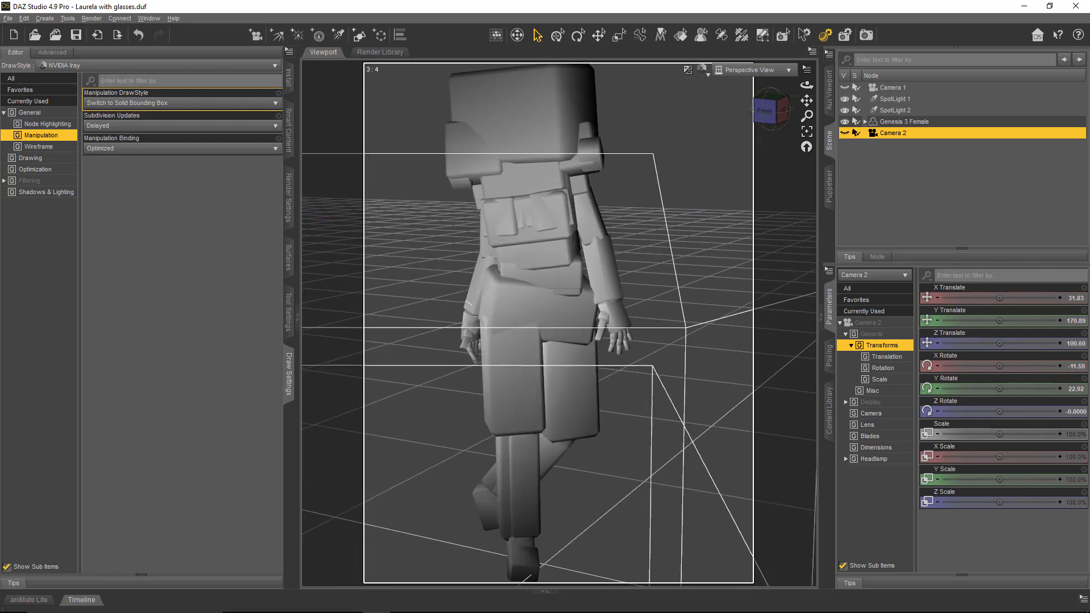
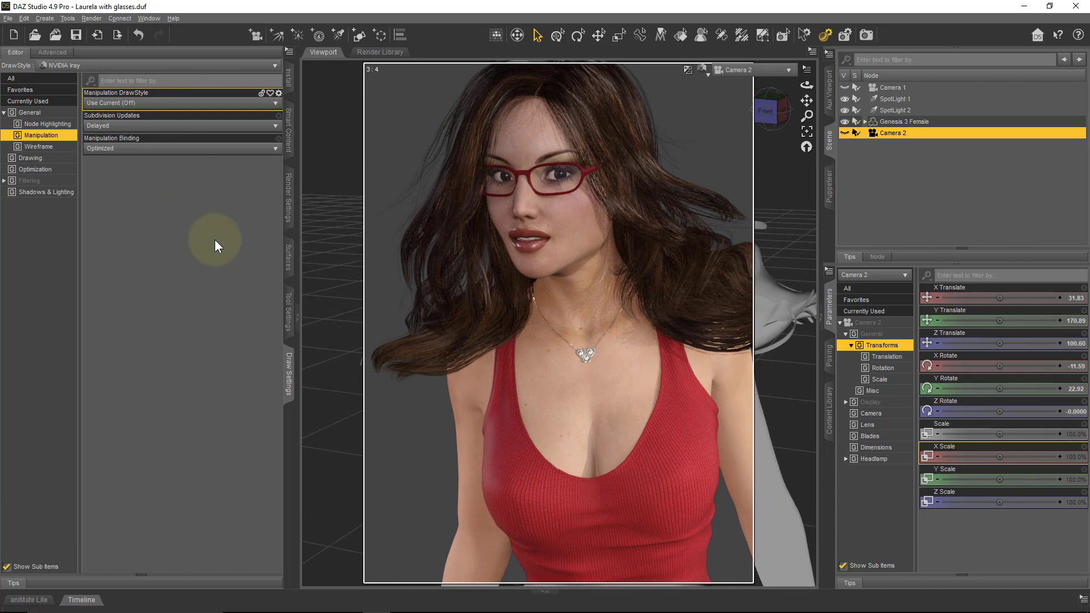
# Step: Set the manipulation draw style to Use Current (Off) and orbit the figure through Camera 2
pyautogui.click(197, 107)
pyautogui.click(169, 112)
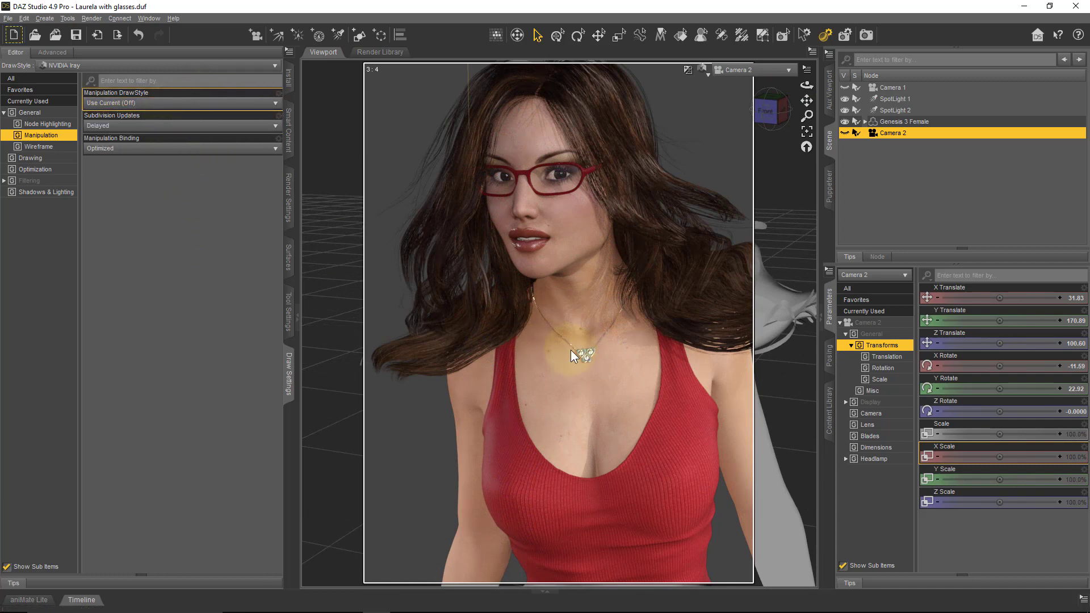
pyautogui.moveTo(546, 404); pyautogui.dragTo(564, 301, button='middle')
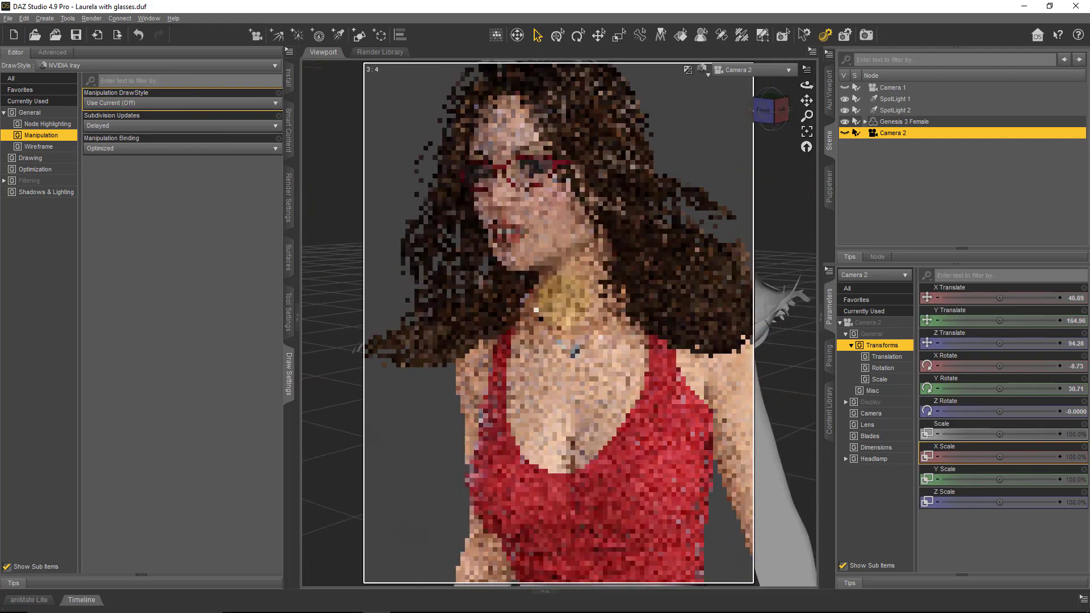
pyautogui.keyDown('alt'); pyautogui.moveTo(536, 309); pyautogui.dragTo(582, 352); pyautogui.keyUp('alt')
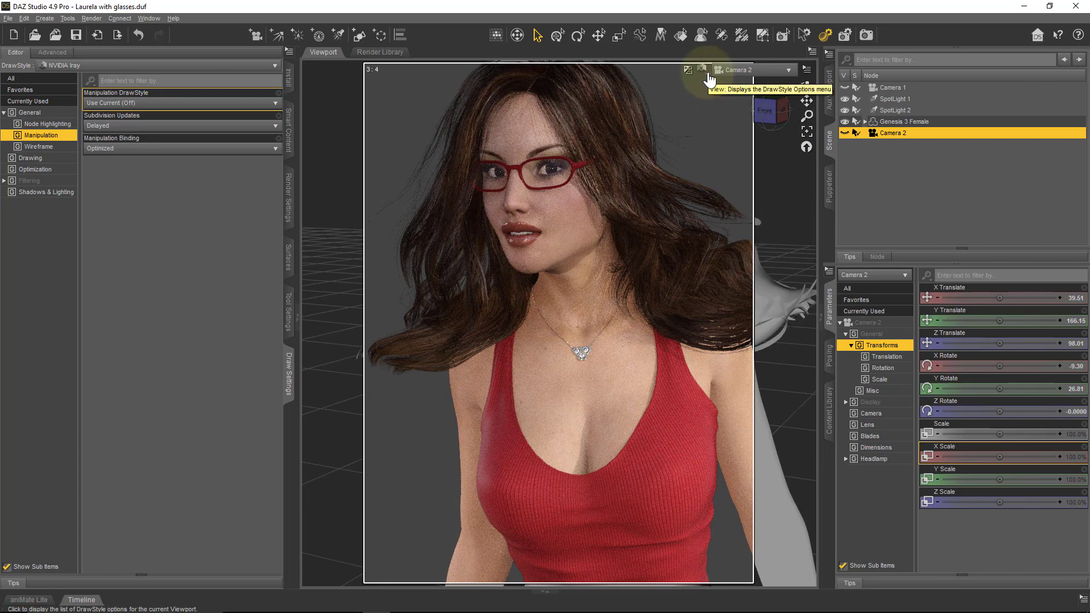
# Step: Show the Aux Viewport pane and check its entry in the list of available panes
pyautogui.click(830, 112)
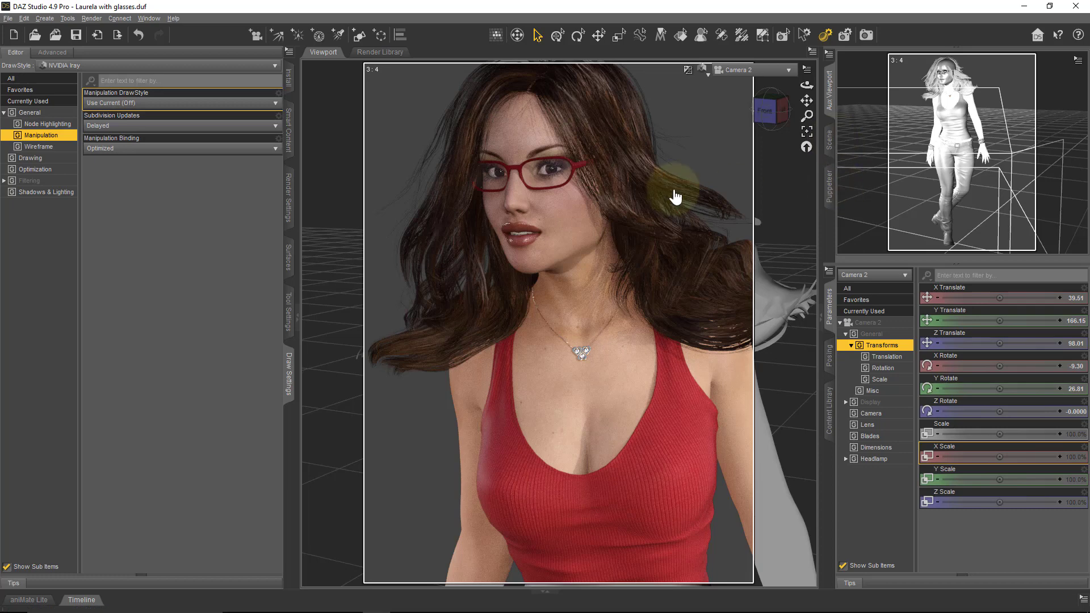
pyautogui.click(147, 19)
pyautogui.moveTo(171, 30)
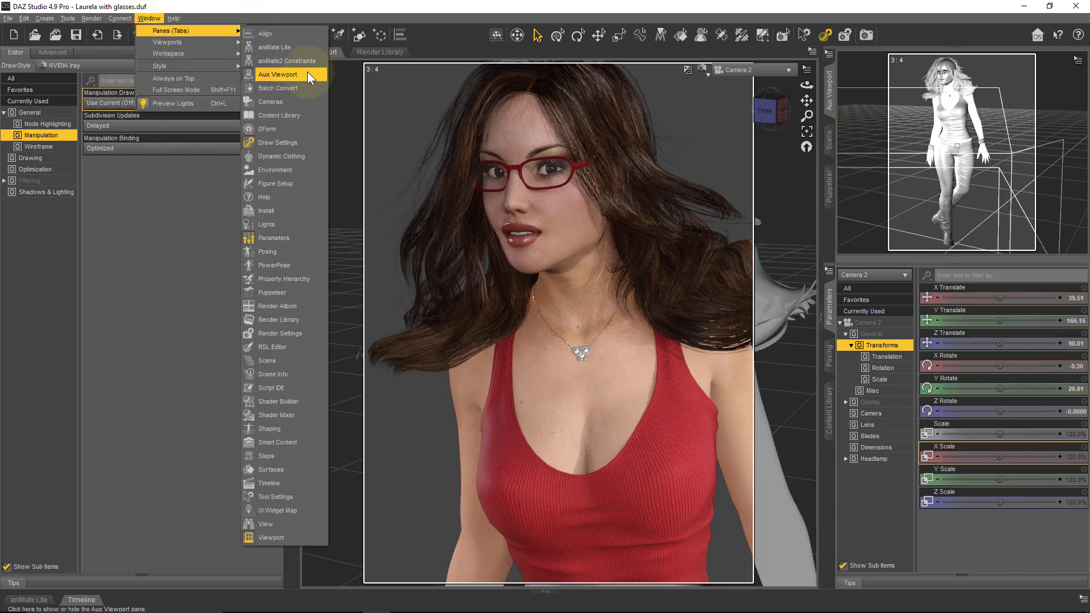
pyautogui.click(934, 28)
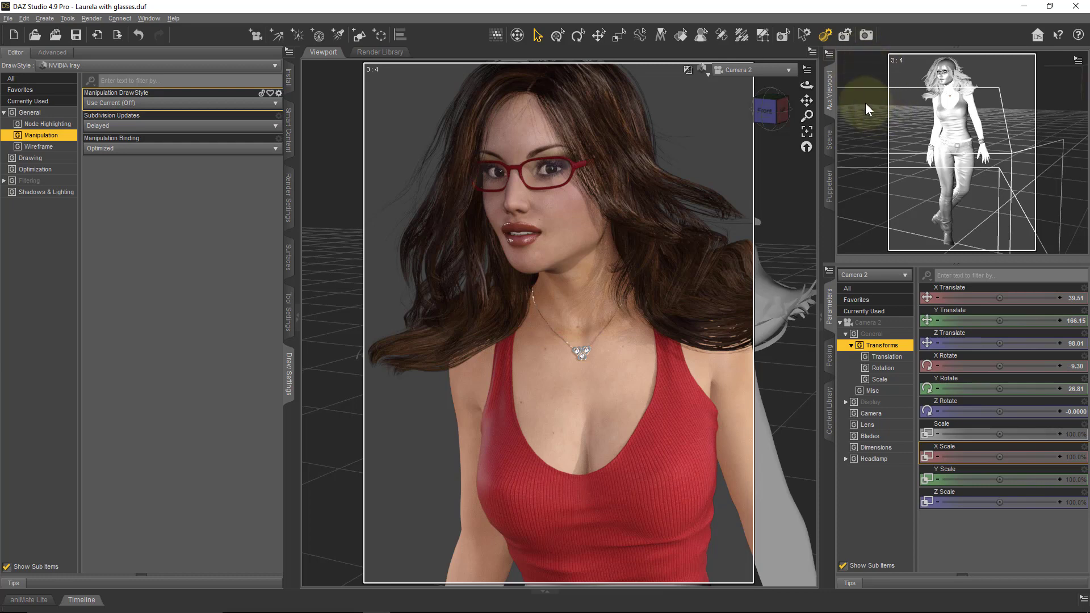
# Step: Set the Aux Viewport to the NVIDIA Iray draw style and have it look through Camera 2
pyautogui.moveTo(1074, 66)
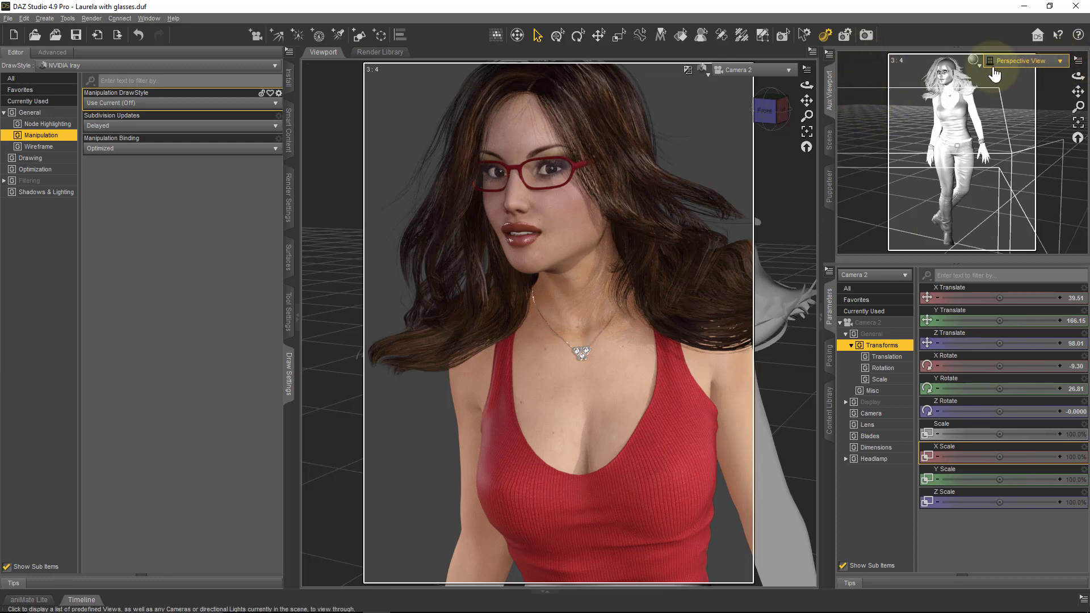
pyautogui.click(974, 62)
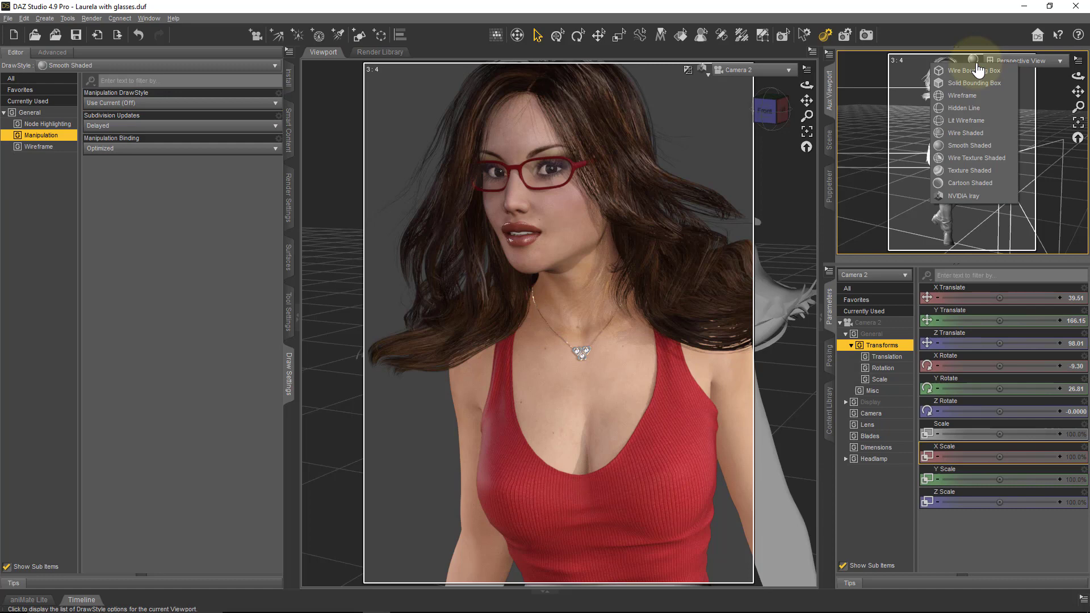
pyautogui.click(977, 197)
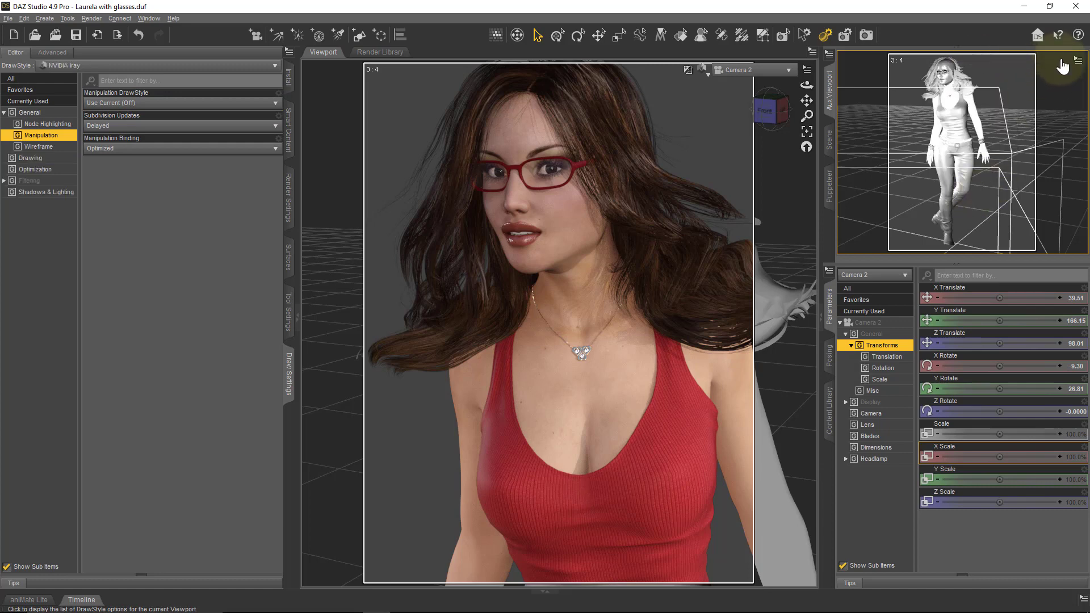
pyautogui.click(1049, 62)
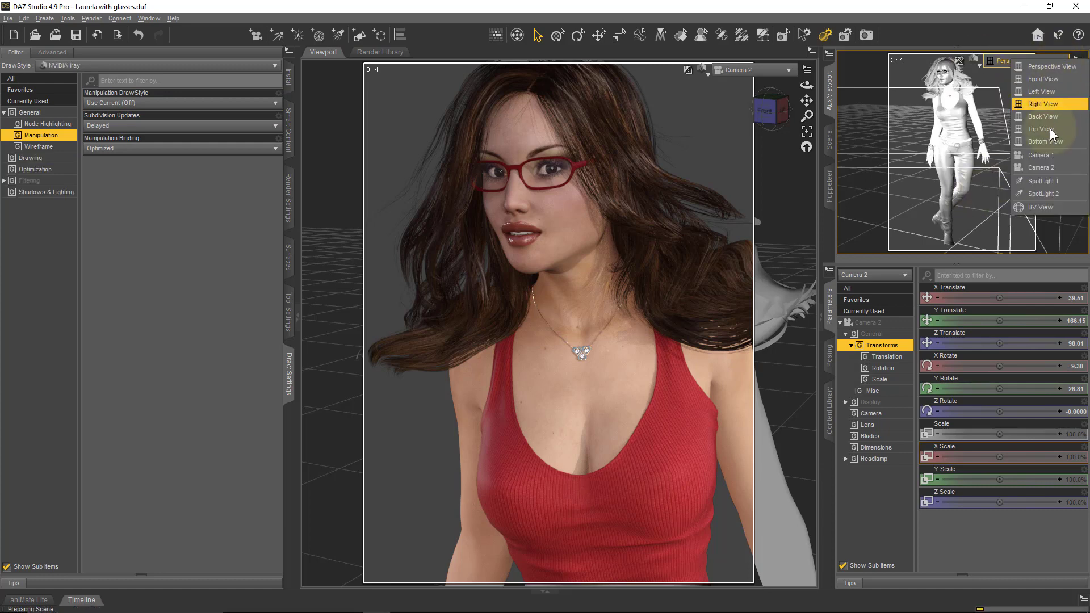
pyautogui.click(1050, 167)
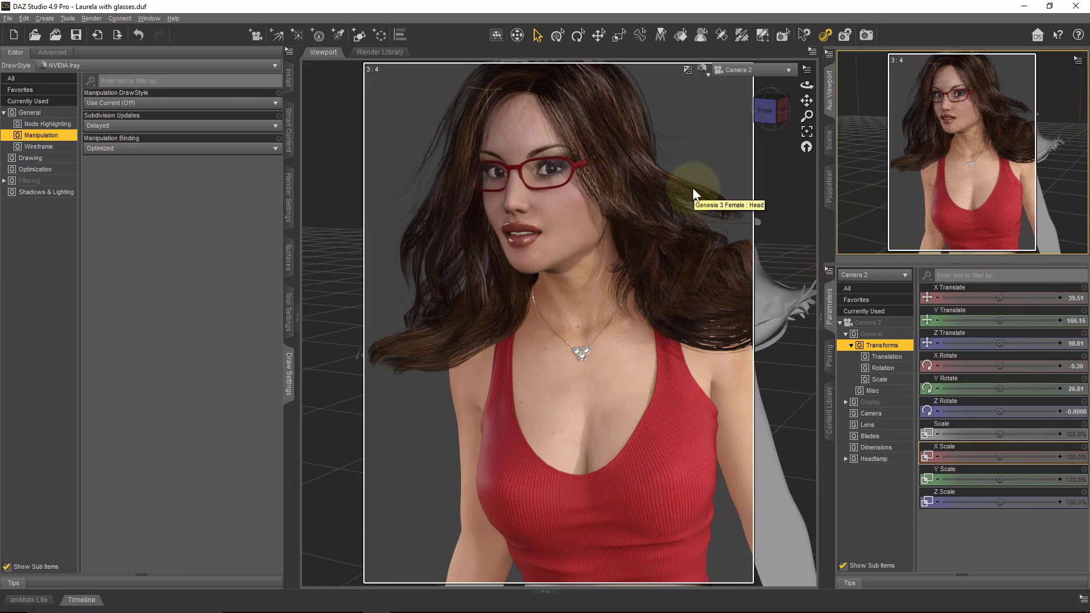
# Step: Switch the main viewport to the Texture Shaded draw style and orbit Camera 2 to compare both views
pyautogui.click(704, 70)
pyautogui.click(724, 182)
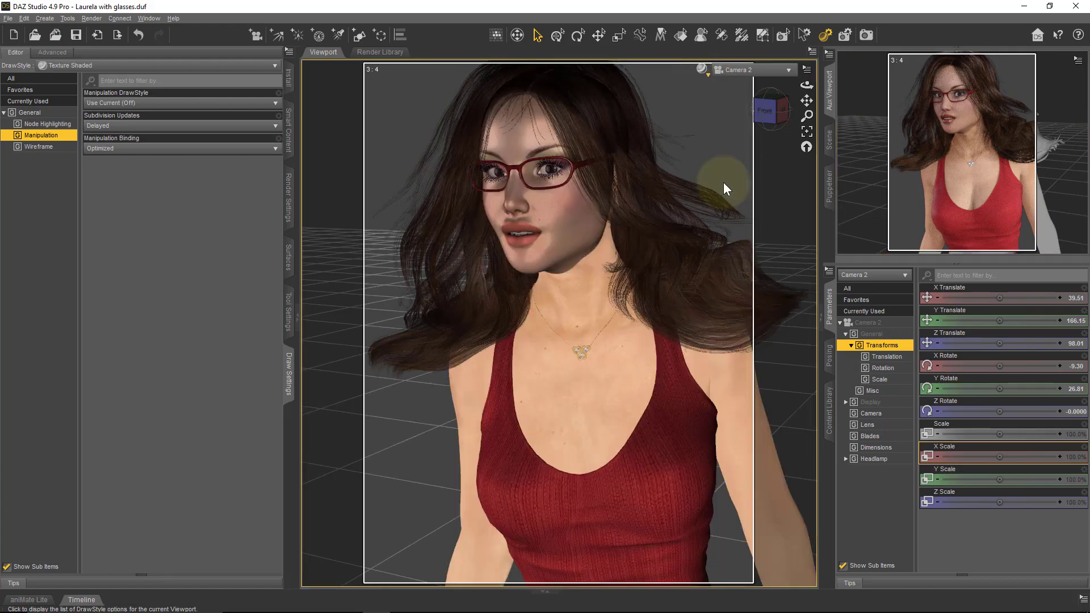
pyautogui.moveTo(542, 297); pyautogui.dragTo(572, 291, button='middle')
pyautogui.moveTo(570, 289)
pyautogui.keyDown('alt'); pyautogui.mouseDown()
pyautogui.moveTo(518, 305)
pyautogui.moveTo(540, 299)
pyautogui.mouseUp(); pyautogui.keyUp('alt')
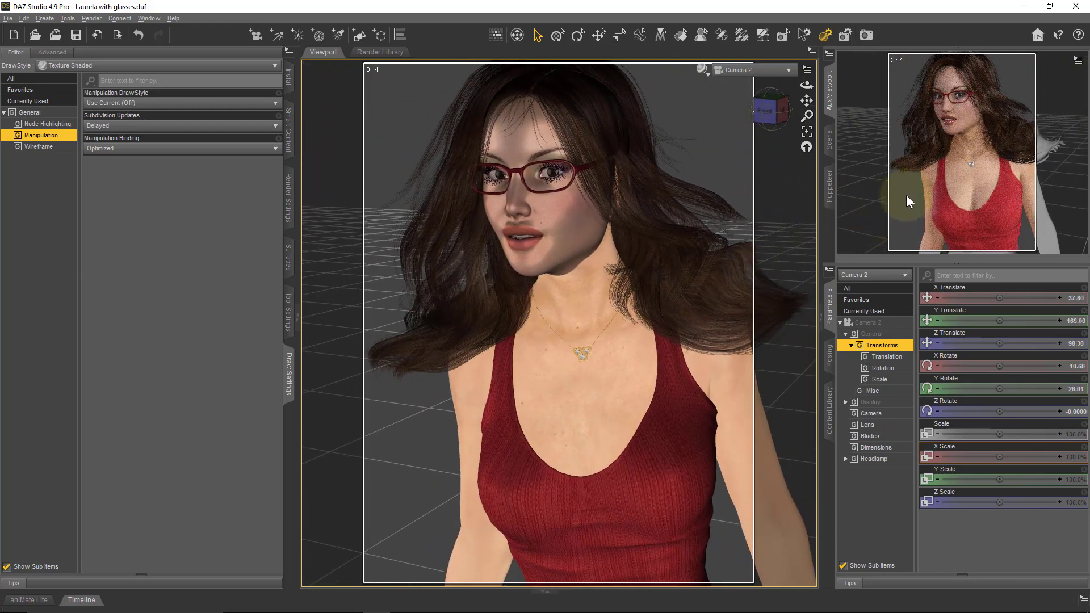
# Step: Reframe Camera 2 farther out so the figure shows from the head down to the thighs, seen from slightly more to the side
pyautogui.scroll(-5, 666, 345)
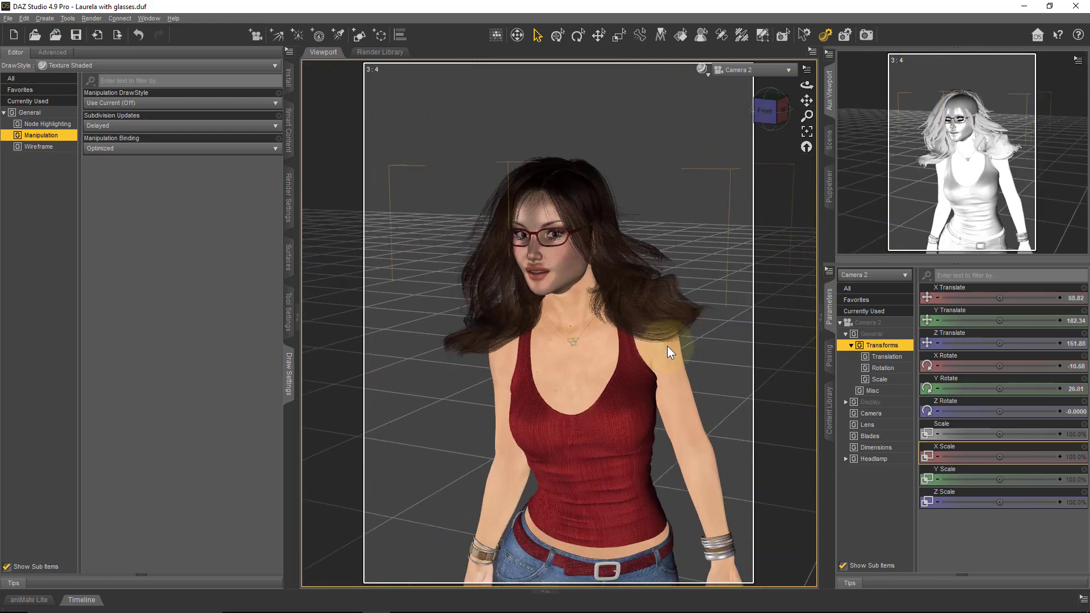
pyautogui.keyDown('alt'); pyautogui.moveTo(665, 407); pyautogui.dragTo(660, 287, button='right'); pyautogui.keyUp('alt')
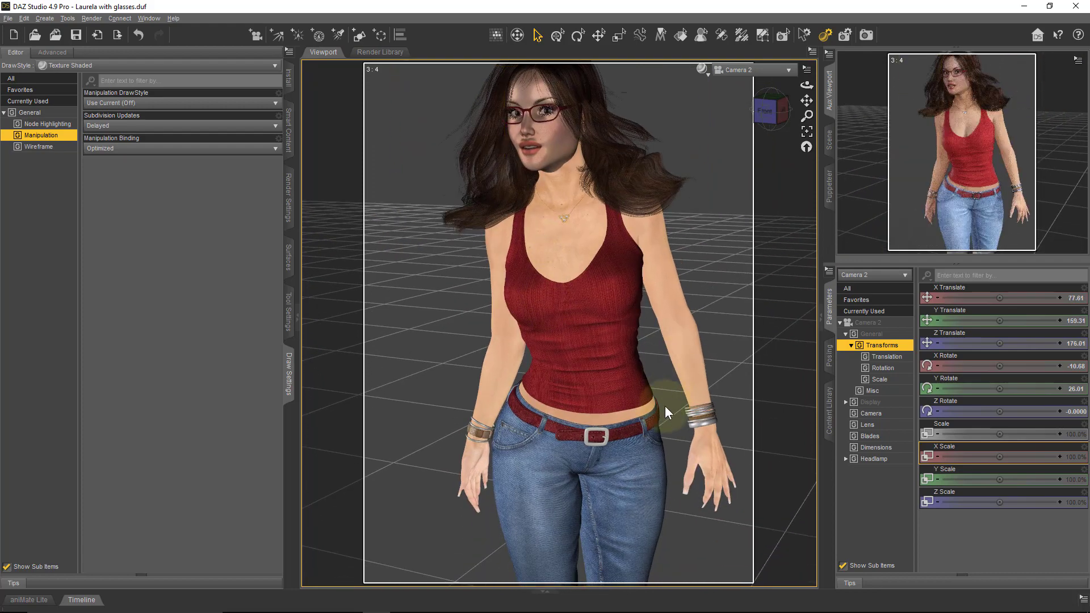
pyautogui.keyDown('alt'); pyautogui.moveTo(666, 406); pyautogui.dragTo(658, 448, button='right'); pyautogui.keyUp('alt')
pyautogui.keyDown('alt'); pyautogui.moveTo(547, 299); pyautogui.dragTo(556, 281, button='right'); pyautogui.keyUp('alt')
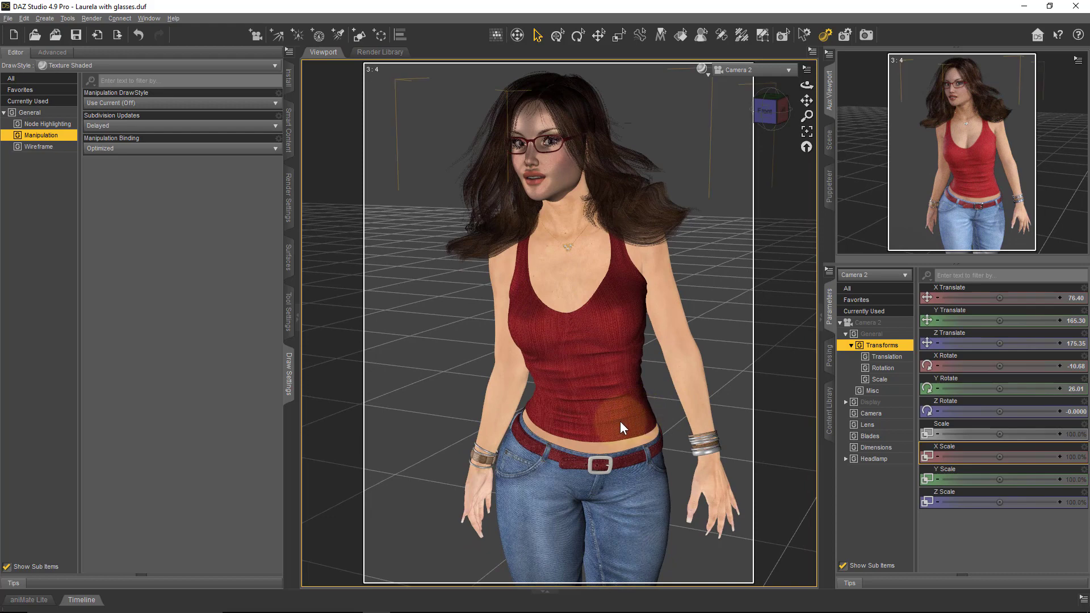
pyautogui.keyDown('ctrl'); pyautogui.keyDown('alt'); pyautogui.moveTo(620, 420); pyautogui.dragTo(544, 300); pyautogui.keyUp('alt'); pyautogui.keyUp('ctrl')
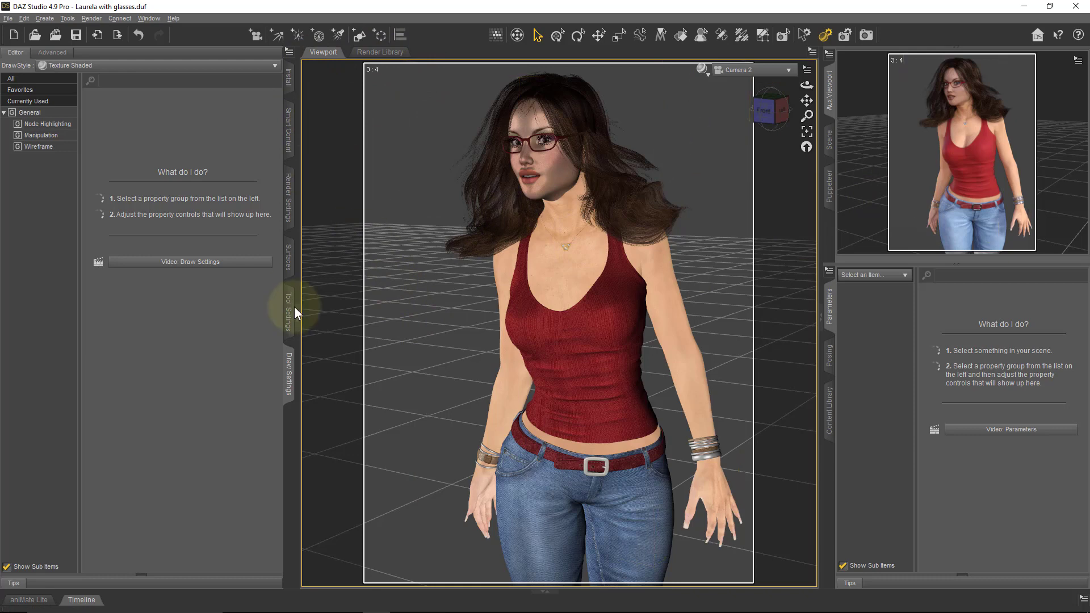
# Step: Set the Draw Mode of the Aux Viewport's NVIDIA Iray preview to Interactive in its Drawing settings
pyautogui.click(42, 136)
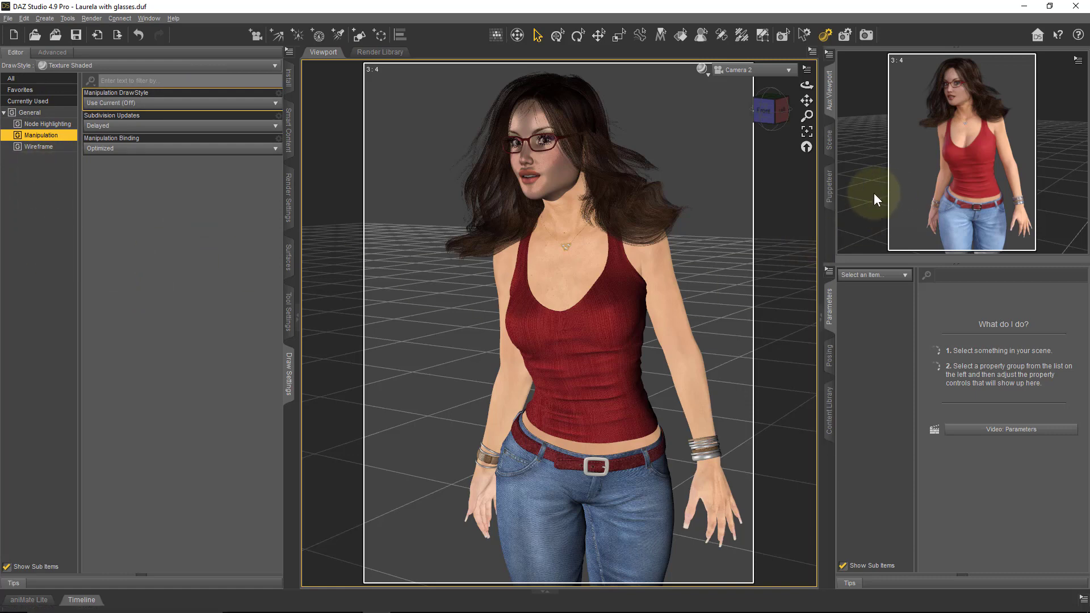
pyautogui.click(911, 190)
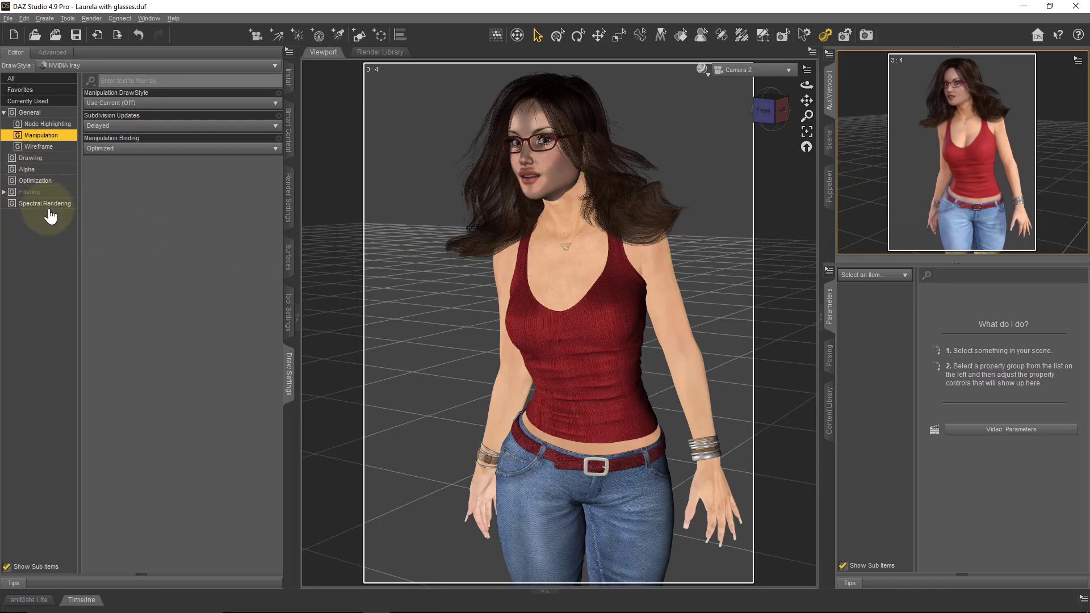
pyautogui.click(57, 163)
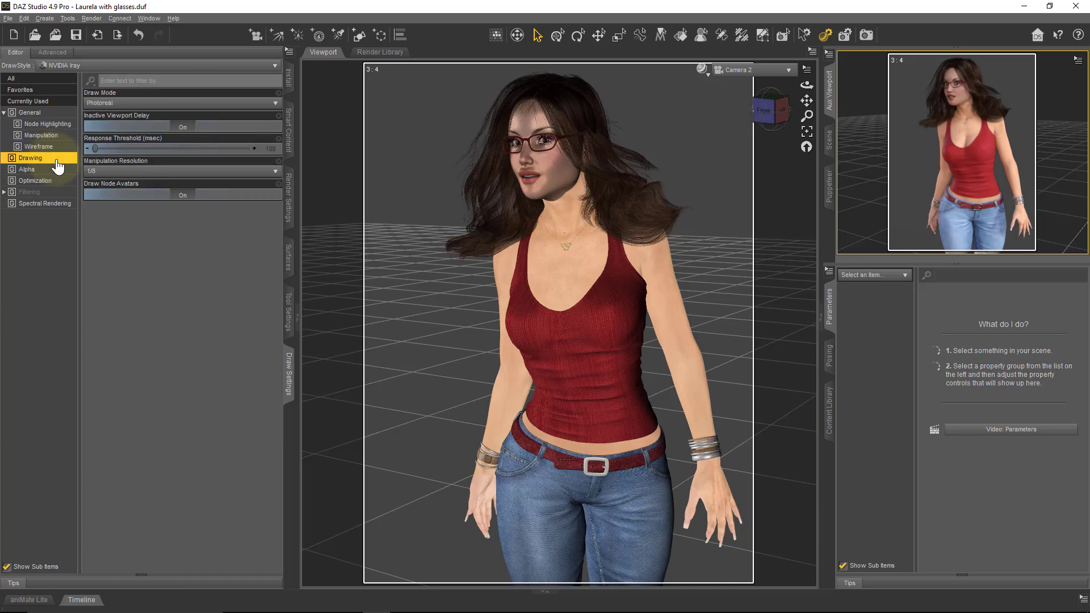
pyautogui.click(180, 104)
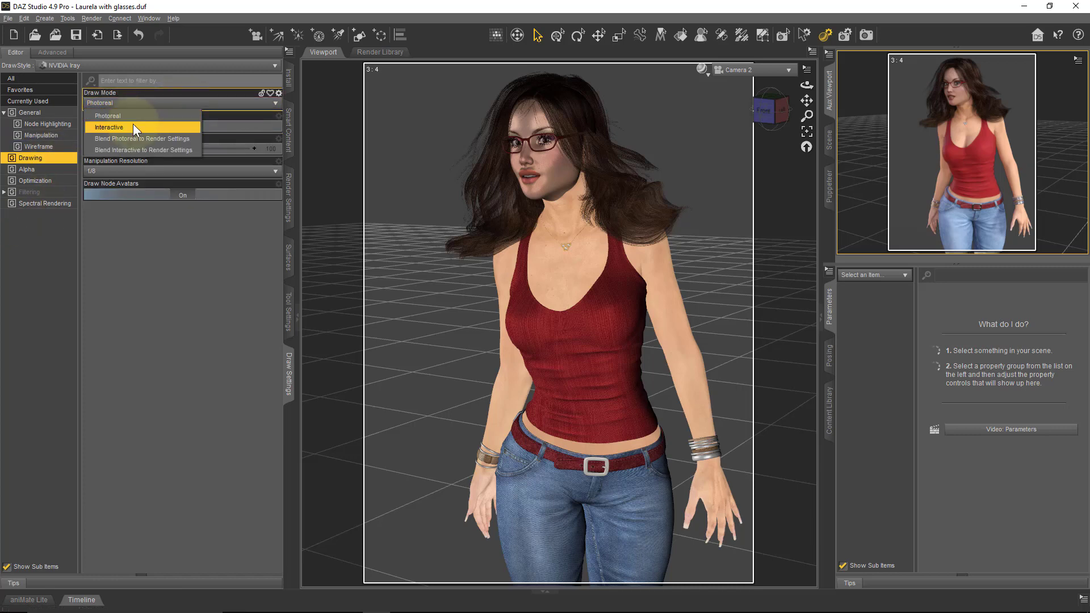
pyautogui.click(133, 127)
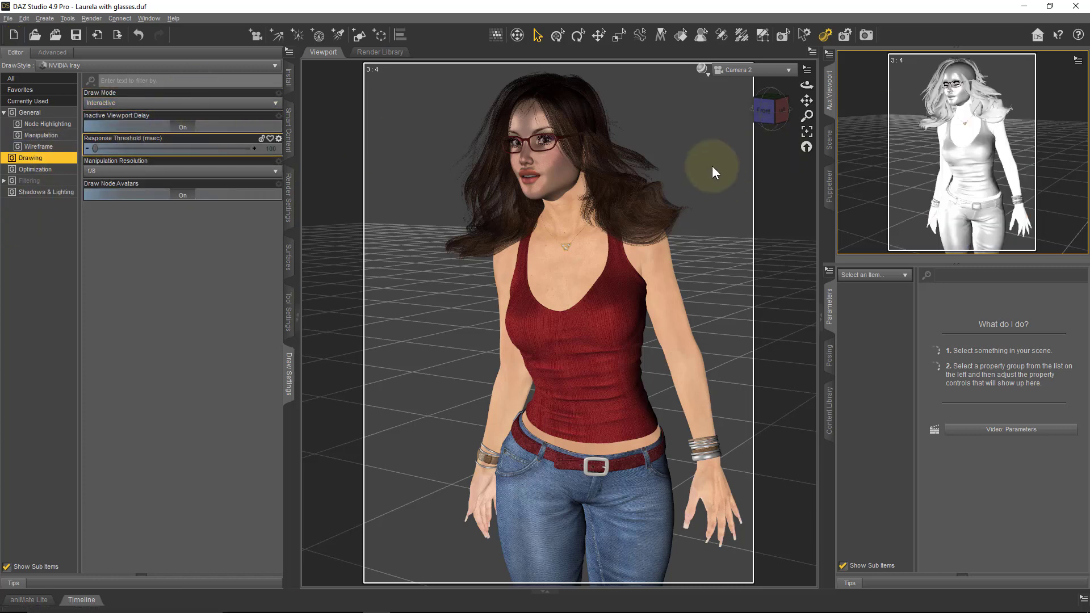
# Step: Preview the main viewport in the NVIDIA Iray draw style, check its Drawing settings, and return it to Texture Shaded
pyautogui.click(702, 69)
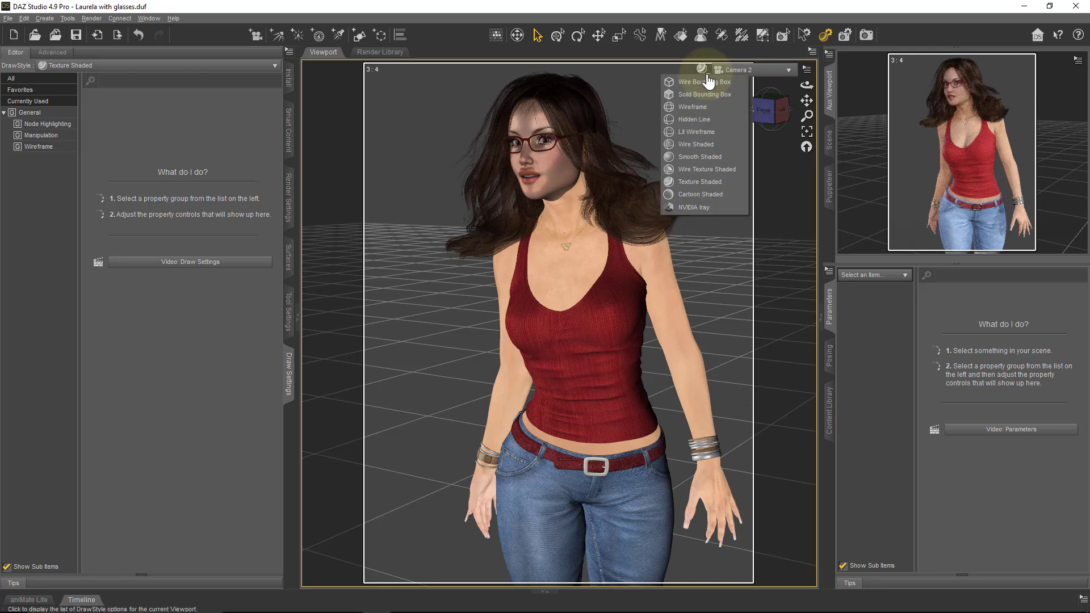
pyautogui.click(721, 205)
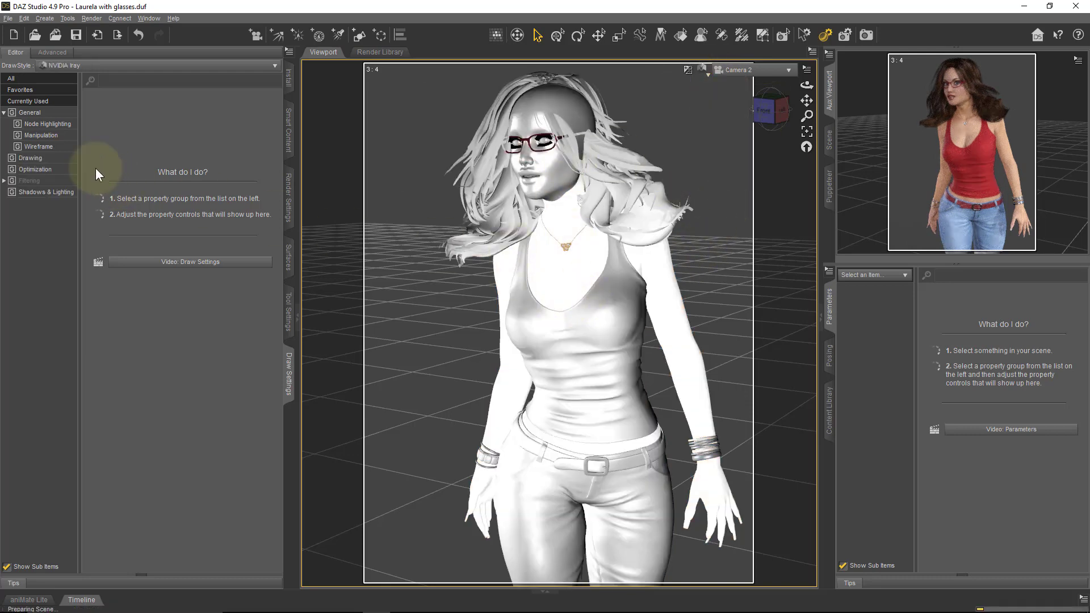
pyautogui.click(59, 158)
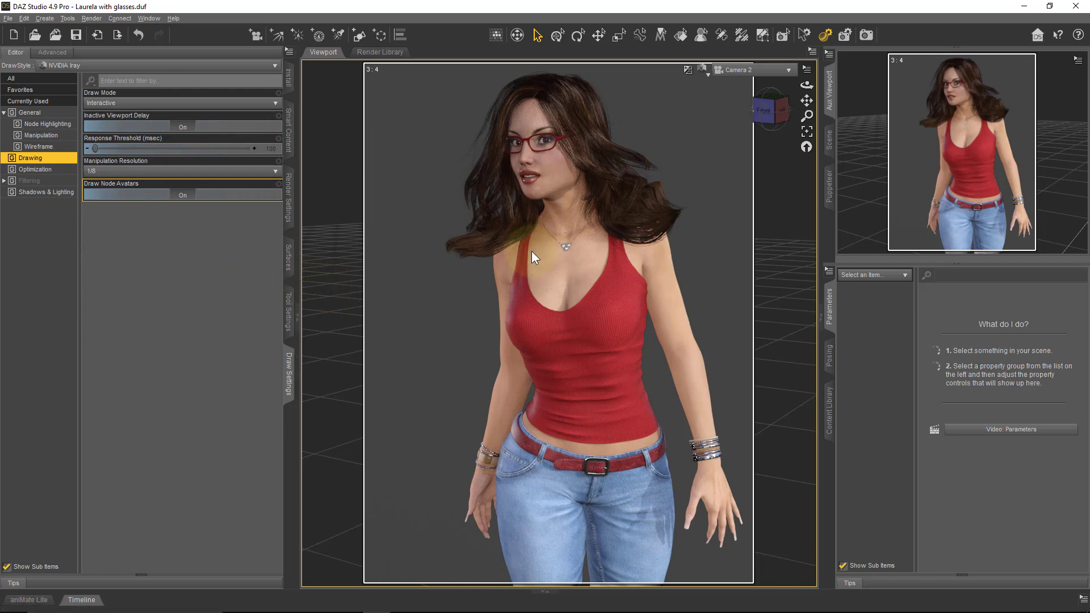
pyautogui.click(703, 69)
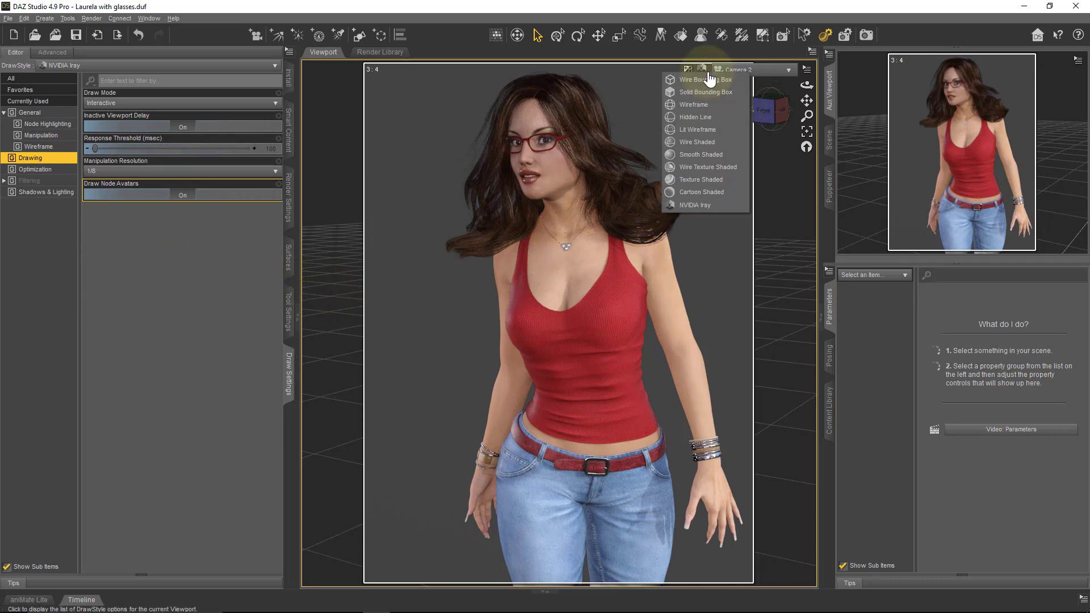
pyautogui.click(717, 178)
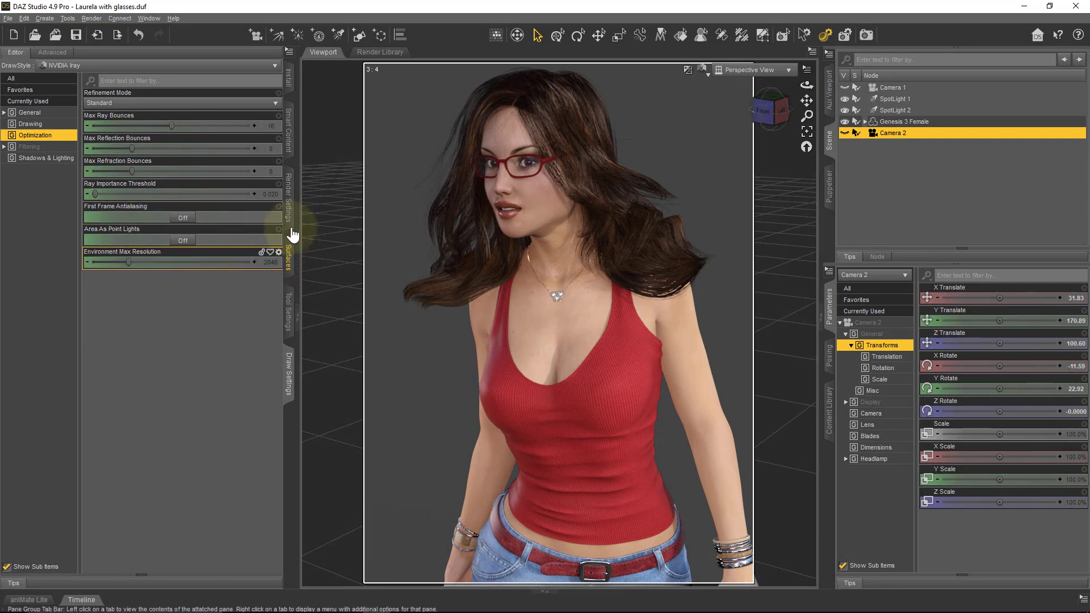
# Step: Disable the CPU as a photoreal device in the advanced render settings, keeping only the GeForce GTX 970 enabled
pyautogui.click(289, 202)
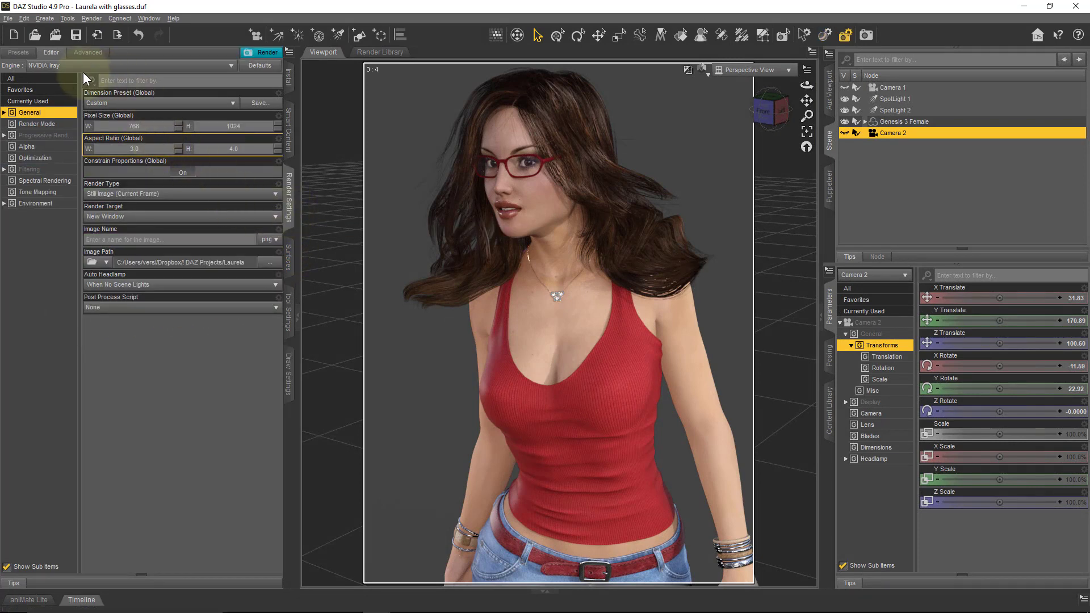
pyautogui.click(50, 55)
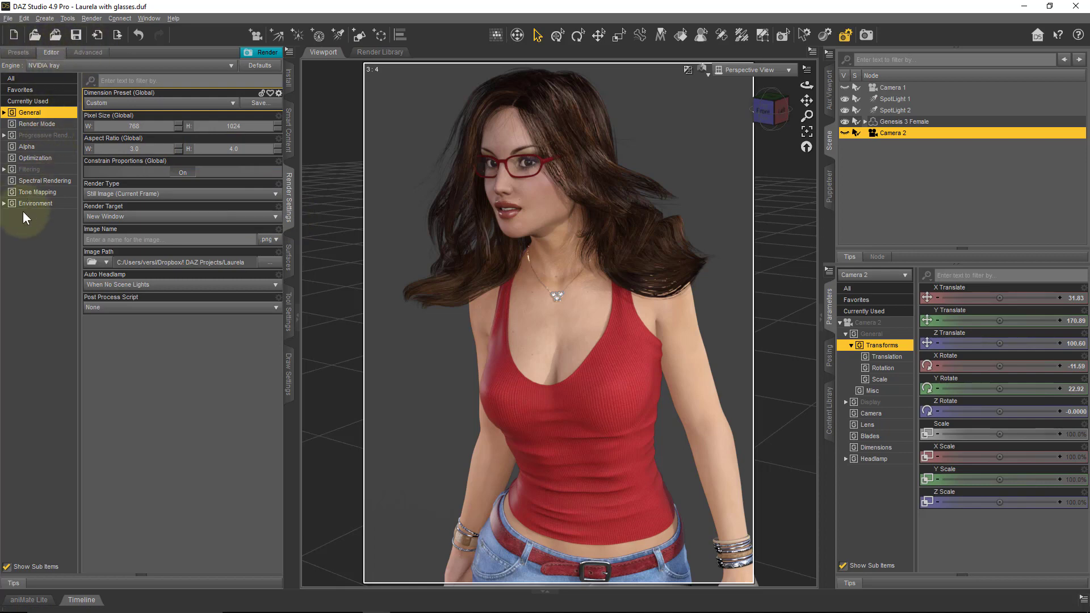
pyautogui.click(105, 55)
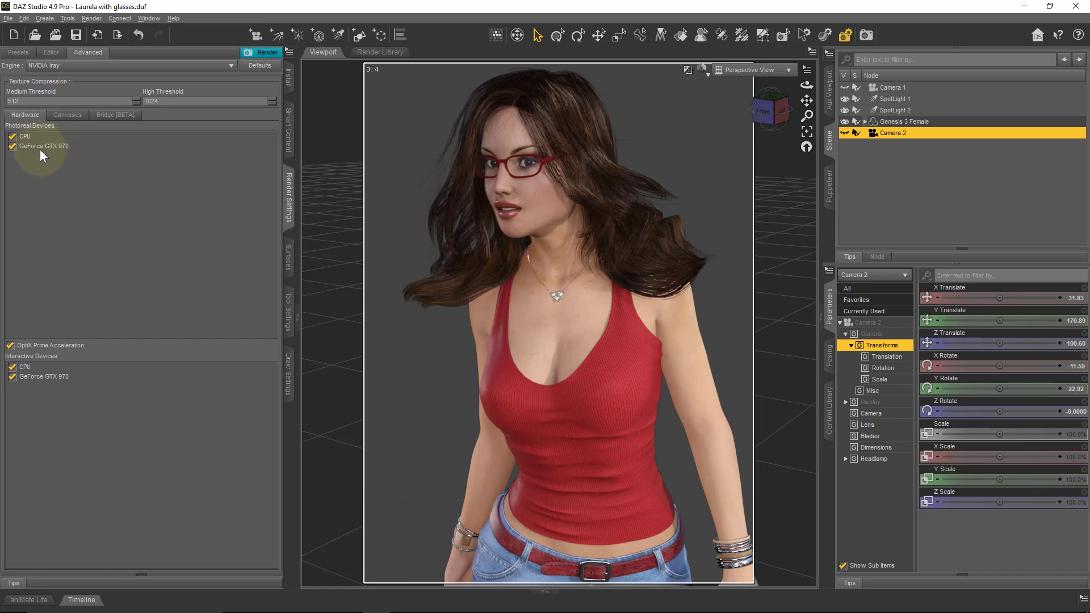
pyautogui.click(12, 136)
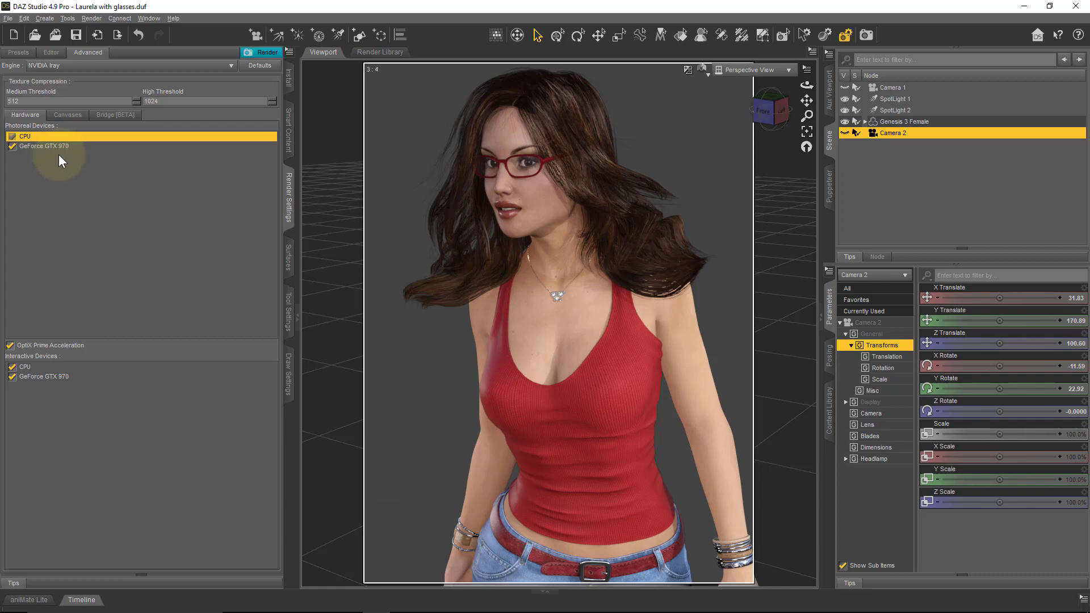
# Step: View the troubleshooting log file, examine its most recent Iray render entries, and close it
pyautogui.click(176, 18)
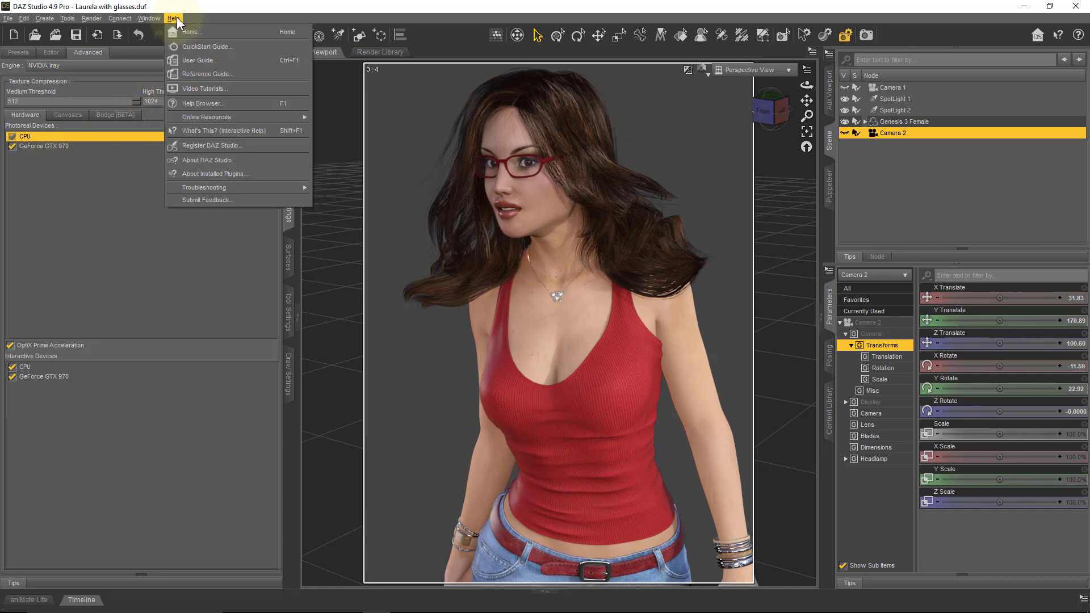
pyautogui.moveTo(231, 188)
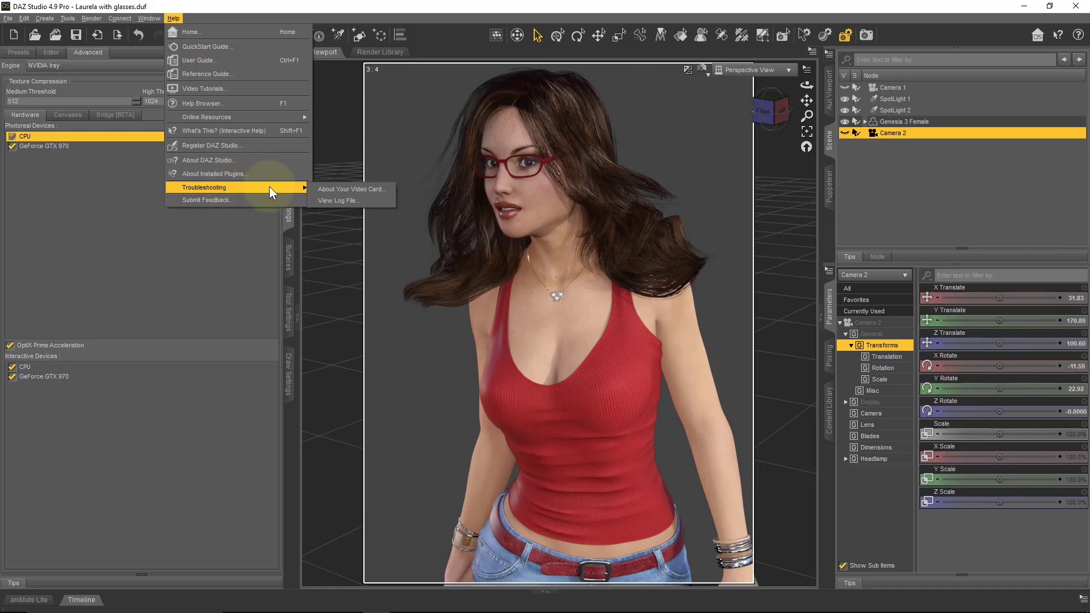
pyautogui.click(366, 200)
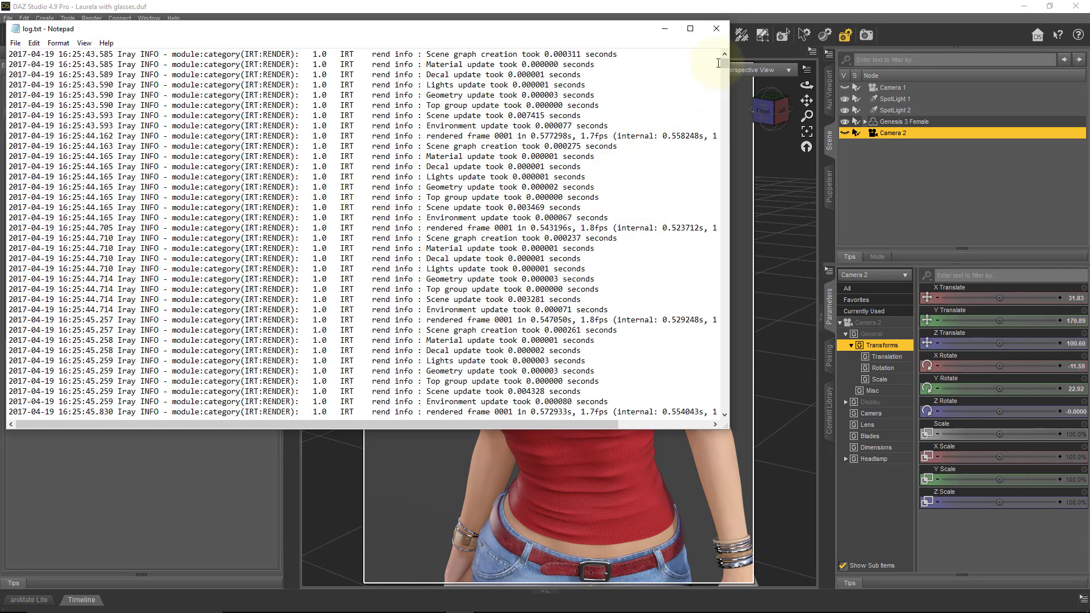
pyautogui.moveTo(721, 62); pyautogui.dragTo(703, 435)
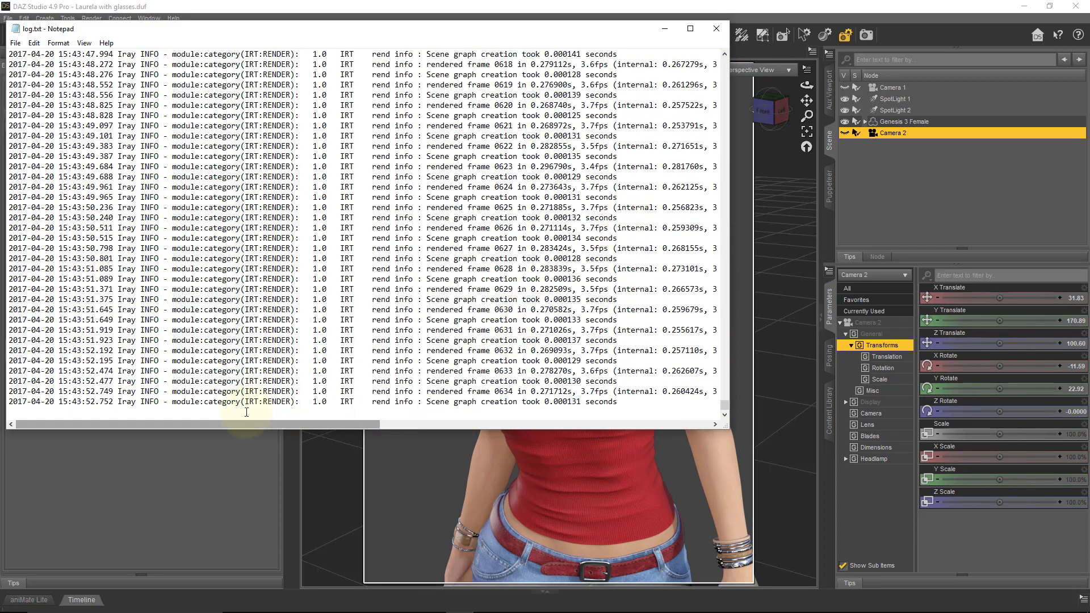
pyautogui.click(281, 424)
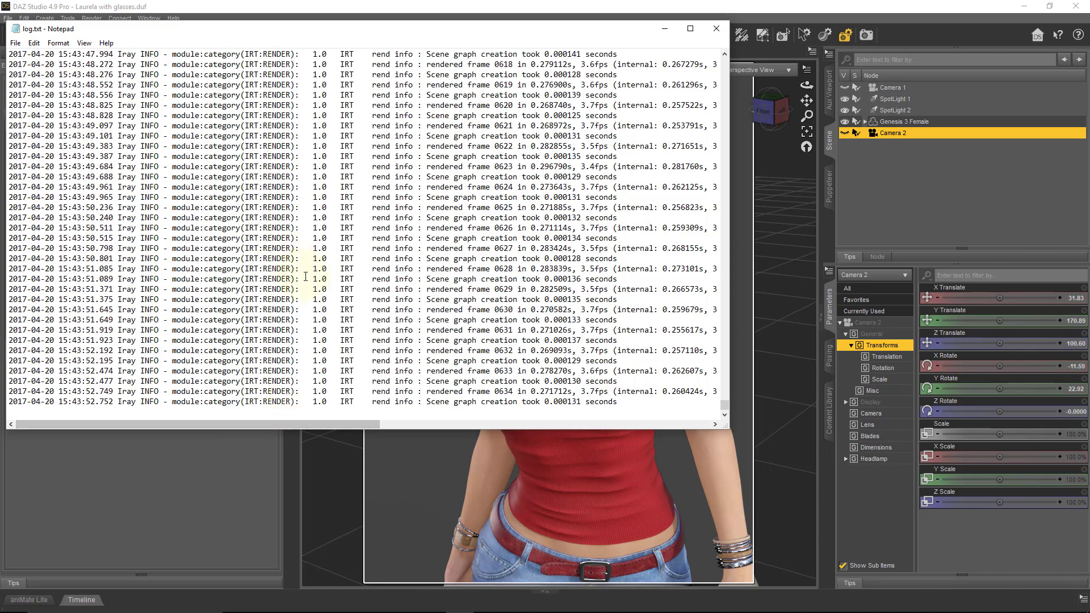
pyautogui.scroll(7, 306, 276)
pyautogui.scroll(20, 306, 276)
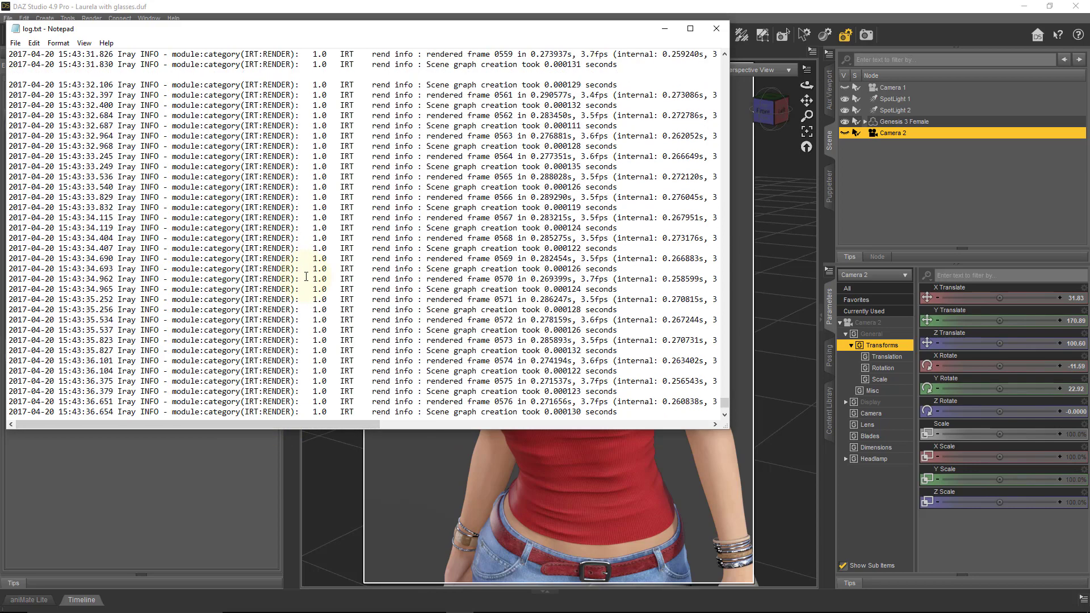
pyautogui.scroll(-20, 306, 276)
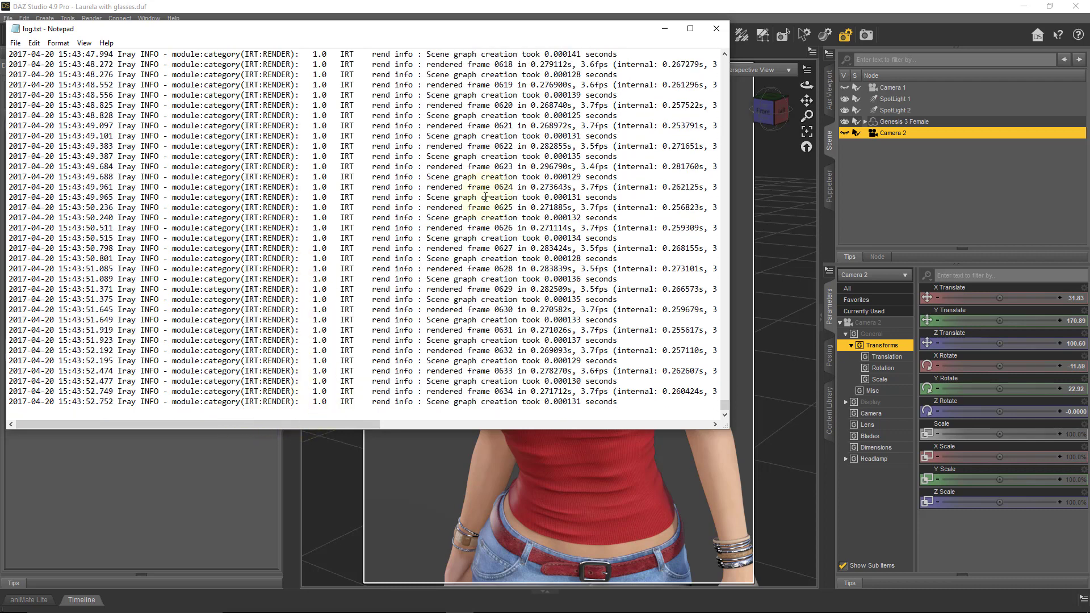
pyautogui.click(716, 28)
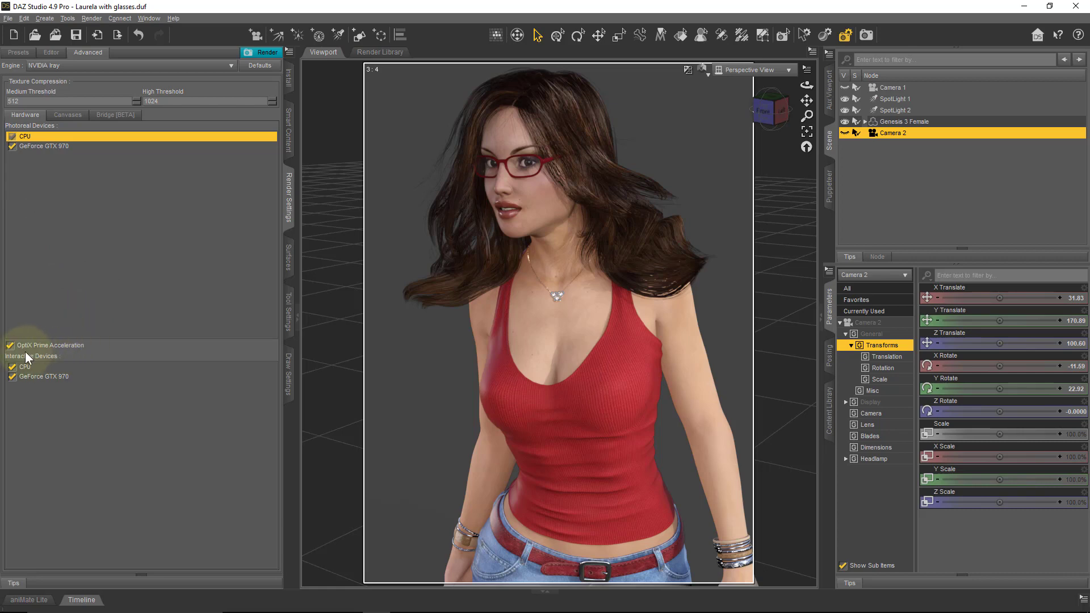
# Step: Turn off OptiX Prime Acceleration in the advanced render hardware settings
pyautogui.click(54, 346)
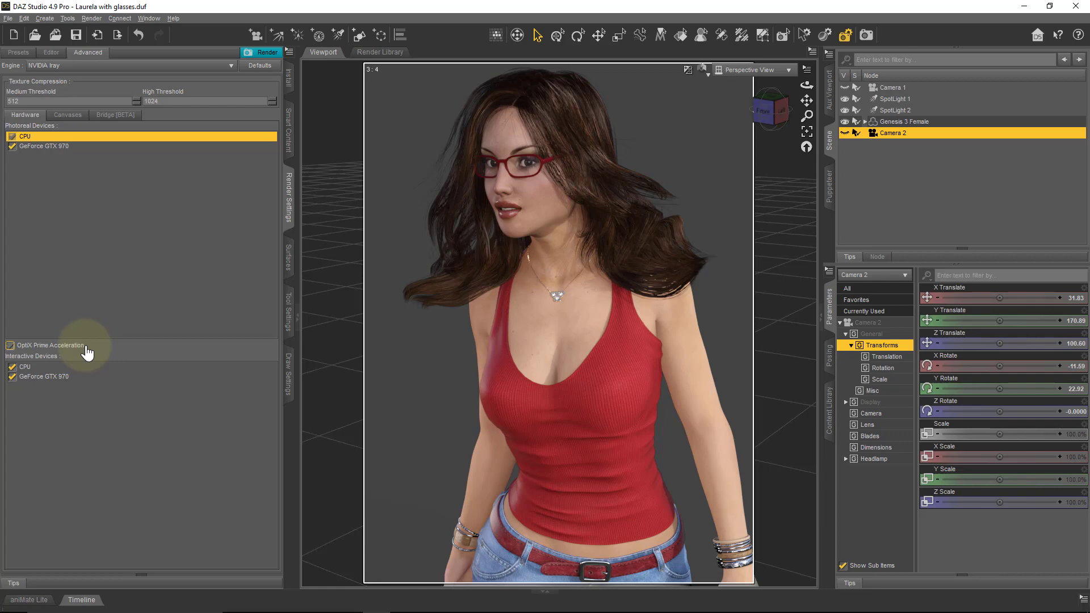
pyautogui.click(10, 345)
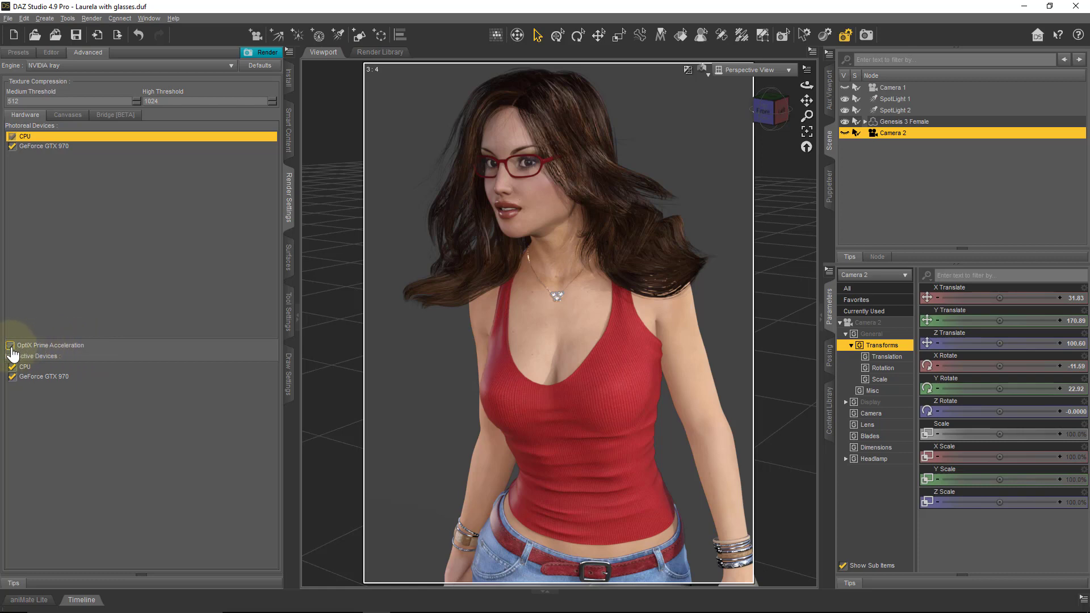